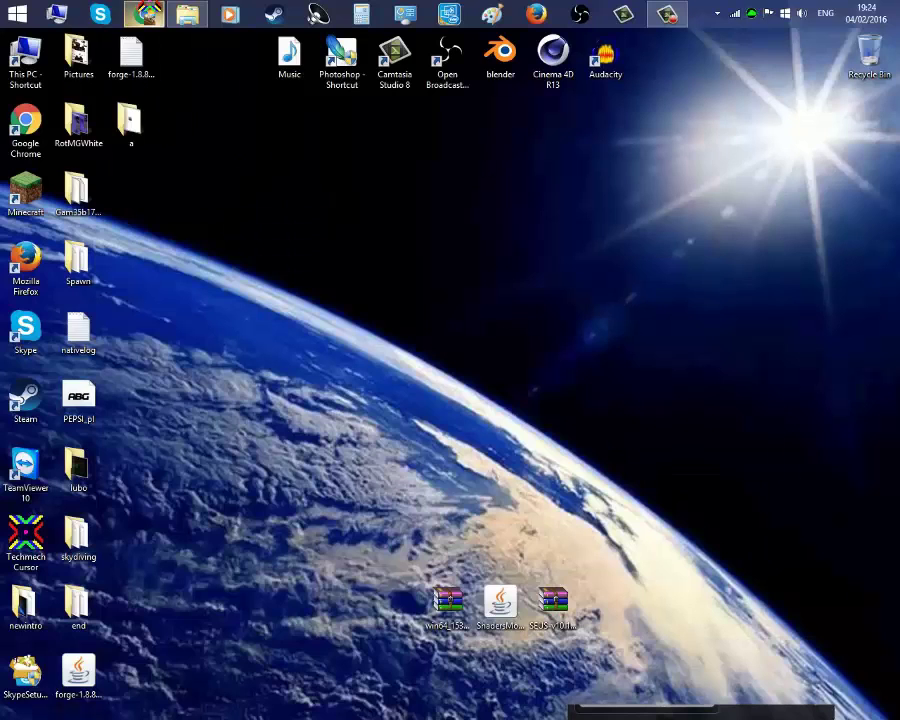
- Switch to Chrome, open win64_153614.zip from its Drive page with CloudConvert, and close the CloudConvert and Drive pages
{"action": "left_click", "coordinate": [145, 12]}
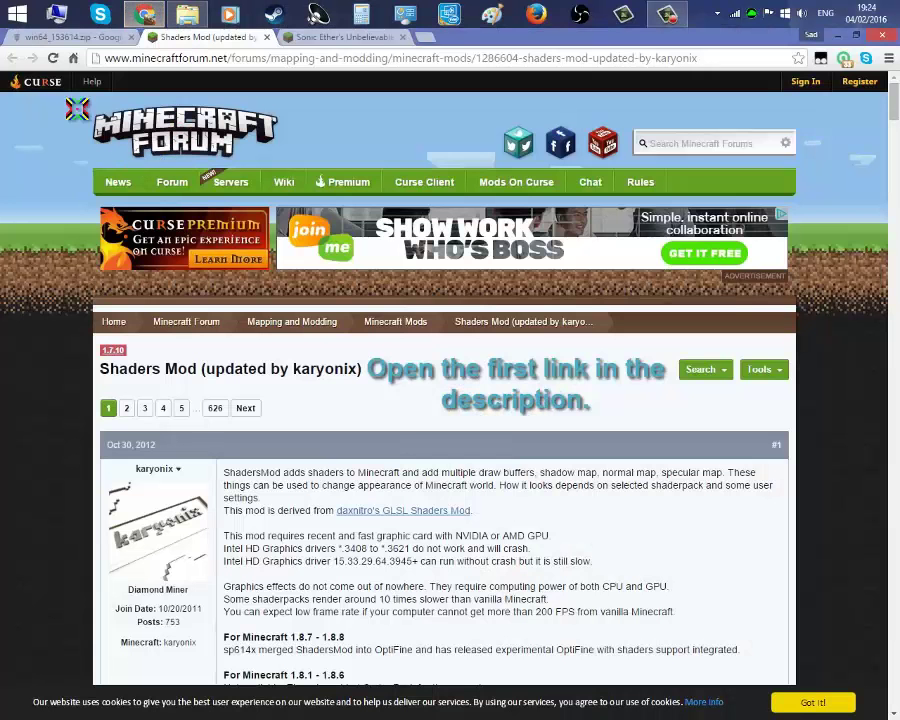
{"action": "left_click", "coordinate": [48, 38]}
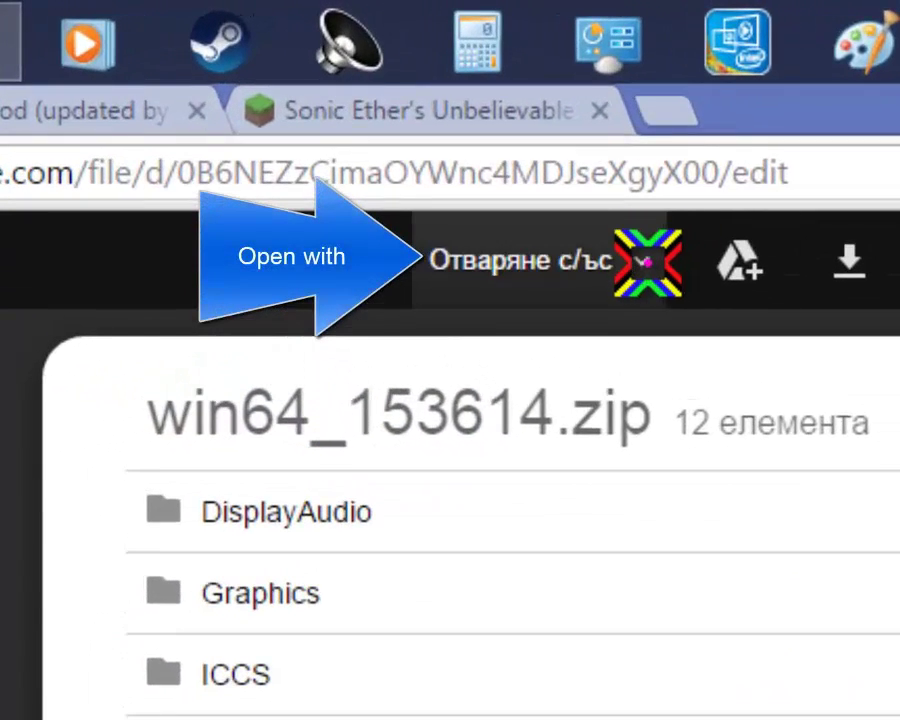
{"action": "left_click", "coordinate": [645, 261]}
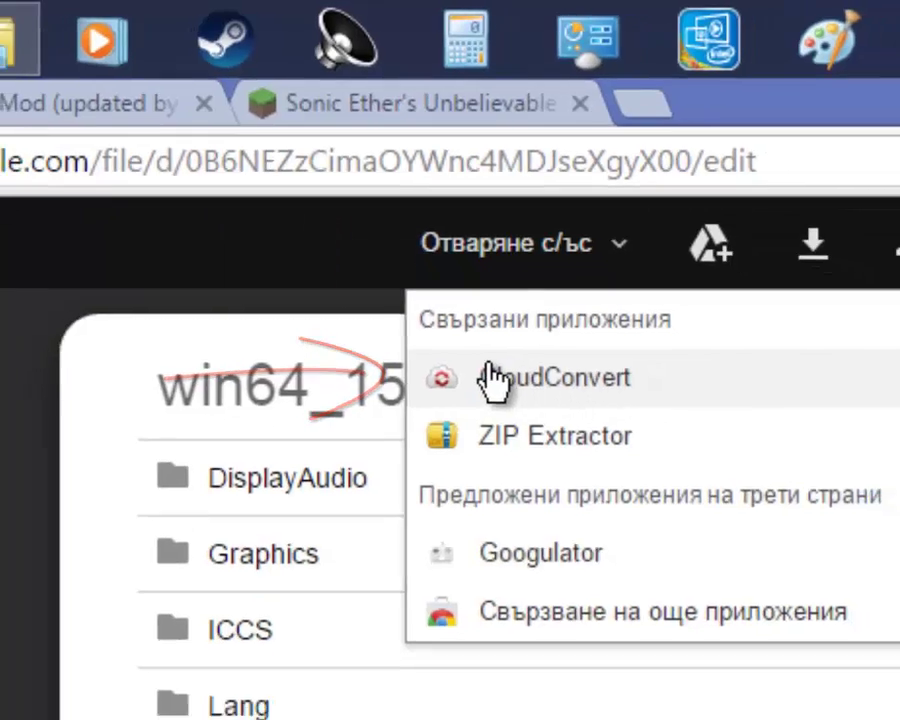
{"action": "left_click", "coordinate": [505, 405]}
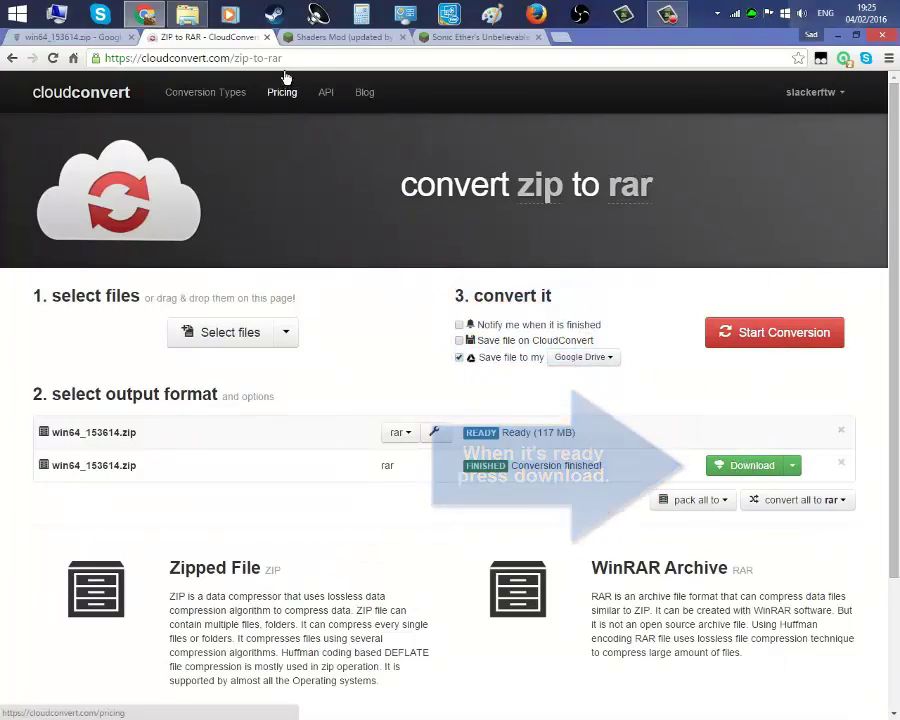
{"action": "left_click", "coordinate": [267, 37]}
{"action": "left_click", "coordinate": [131, 37]}
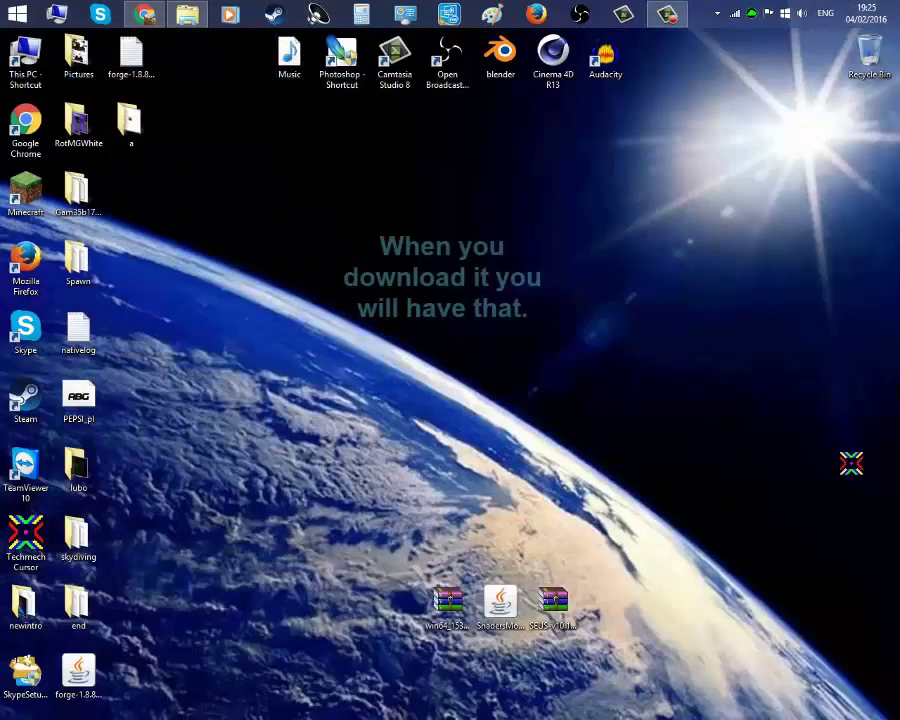
- Create a desktop folder named assdfd and move the win64_153614 archive into it
{"action": "mouse_move", "coordinate": [418, 622]}
{"action": "left_mouse_down"}
{"action": "mouse_move", "coordinate": [396, 507]}
{"action": "mouse_move", "coordinate": [418, 427]}
{"action": "left_mouse_up"}
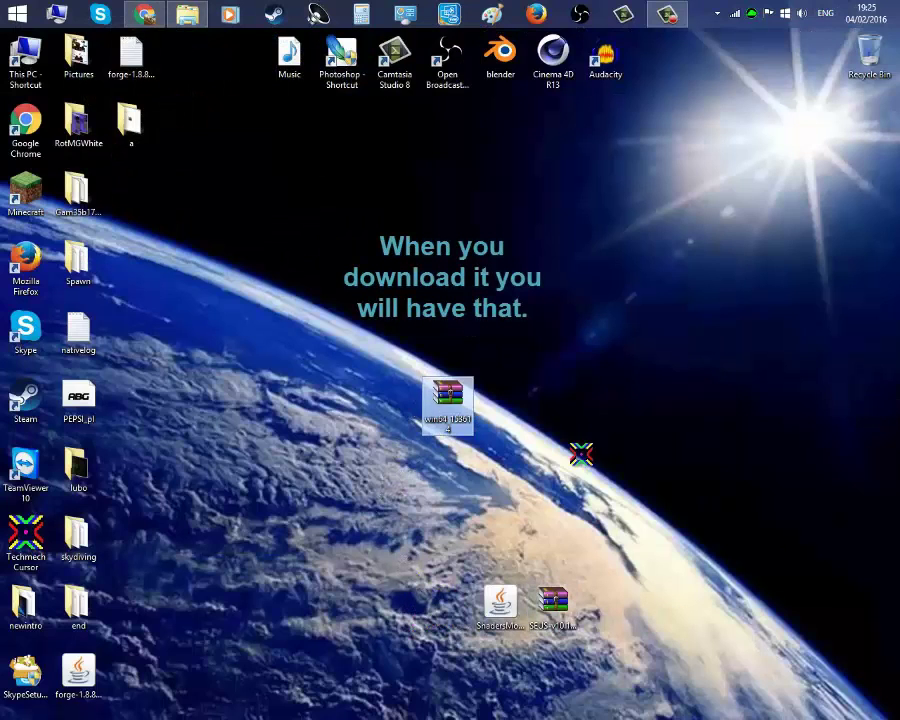
{"action": "mouse_move", "coordinate": [581, 452]}
{"action": "left_mouse_down"}
{"action": "mouse_move", "coordinate": [398, 354]}
{"action": "mouse_move", "coordinate": [317, 424]}
{"action": "left_mouse_up"}
{"action": "right_click", "coordinate": [317, 424]}
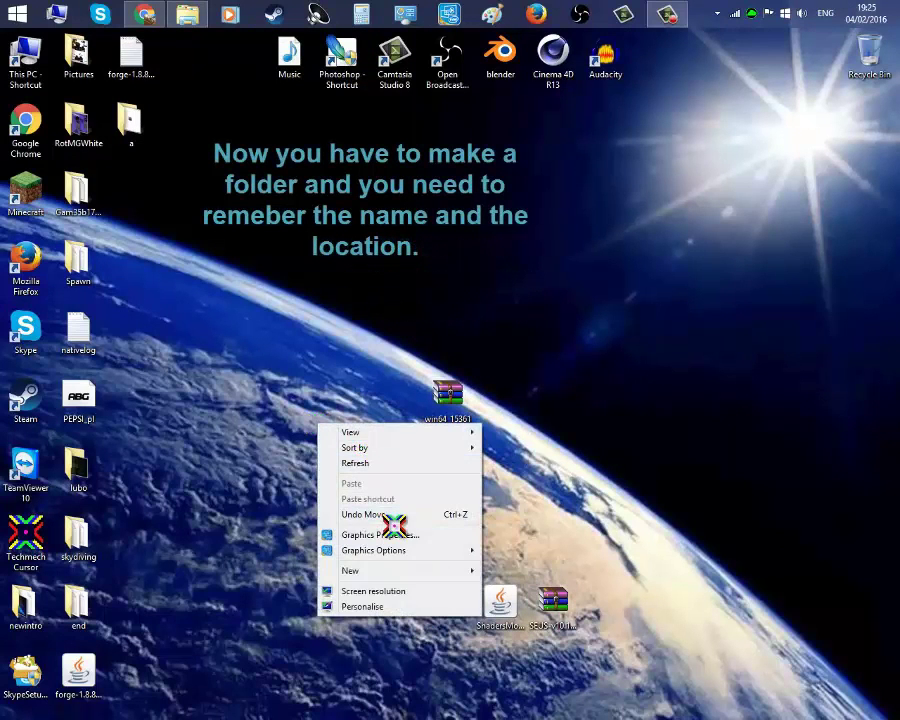
{"action": "mouse_move", "coordinate": [478, 562]}
{"action": "left_click", "coordinate": [510, 426]}
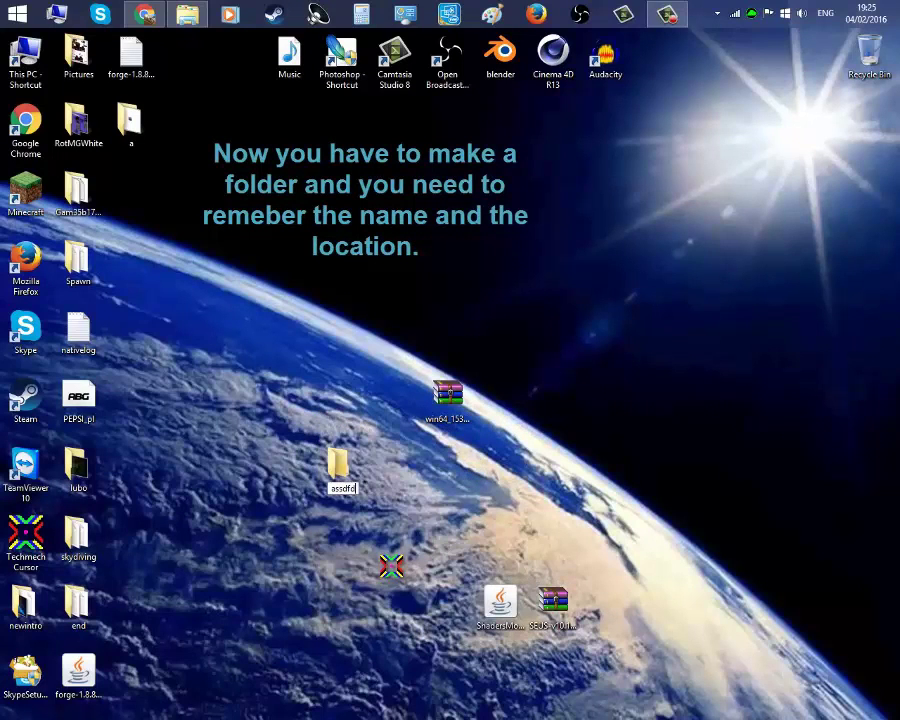
{"action": "key", "text": "Return"}
{"action": "left_click_drag", "start_coordinate": [446, 400], "coordinate": [338, 478]}
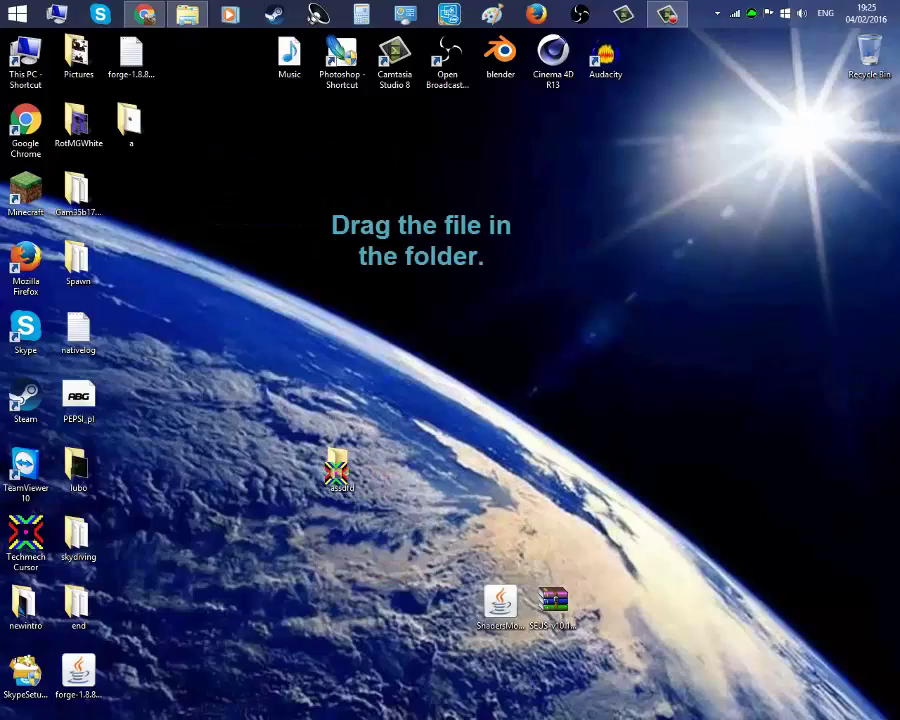
- Open Device Manager and bring up the driver properties of the Intel(R) HD Graphics 4400 display adapter
{"action": "right_click", "coordinate": [12, 10]}
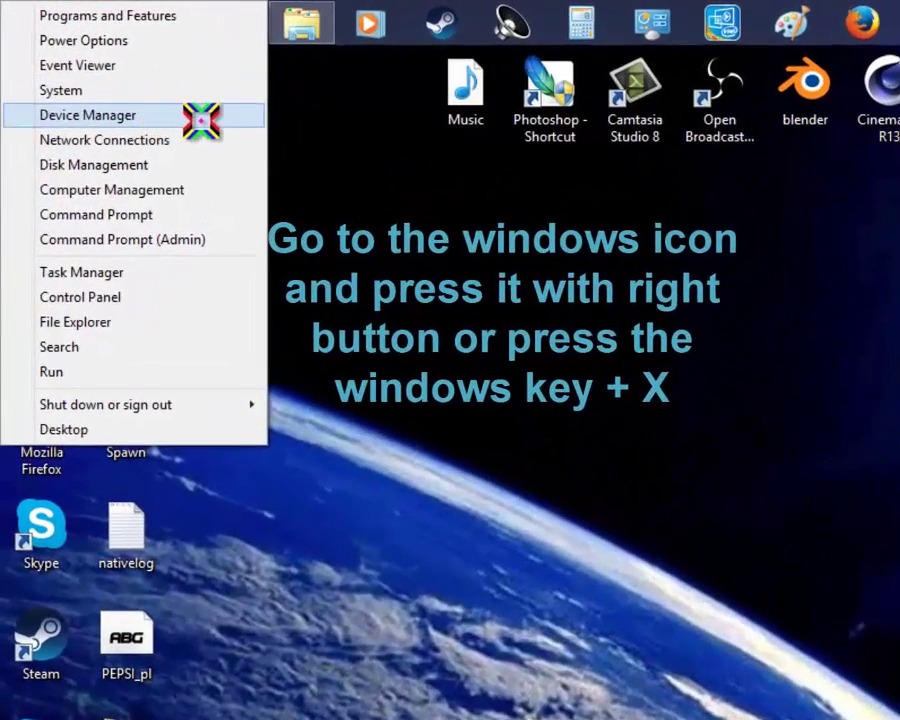
{"action": "left_click", "coordinate": [215, 118]}
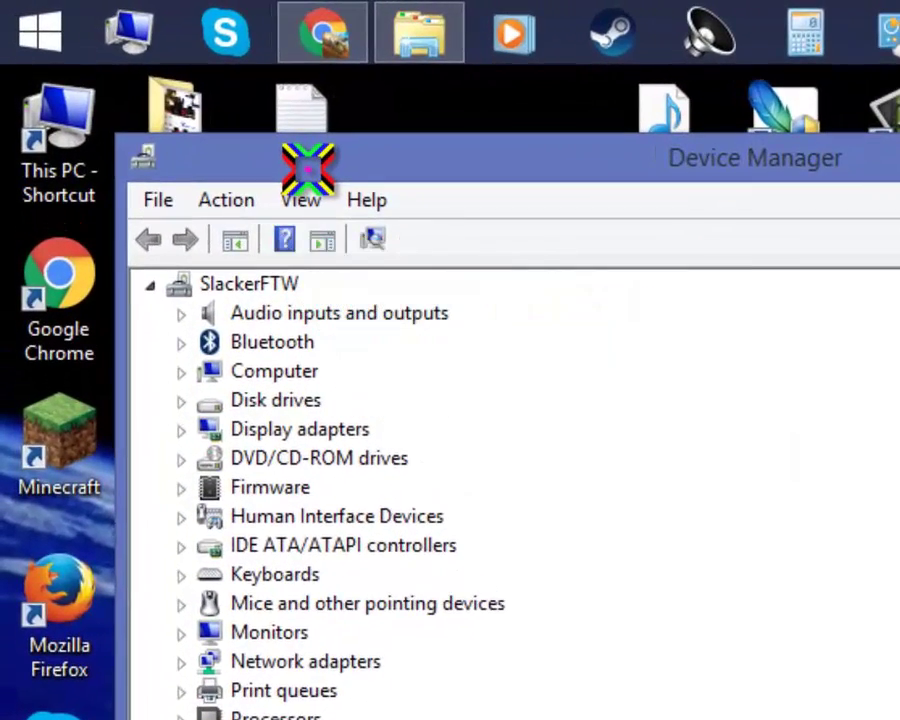
{"action": "left_click", "coordinate": [181, 429]}
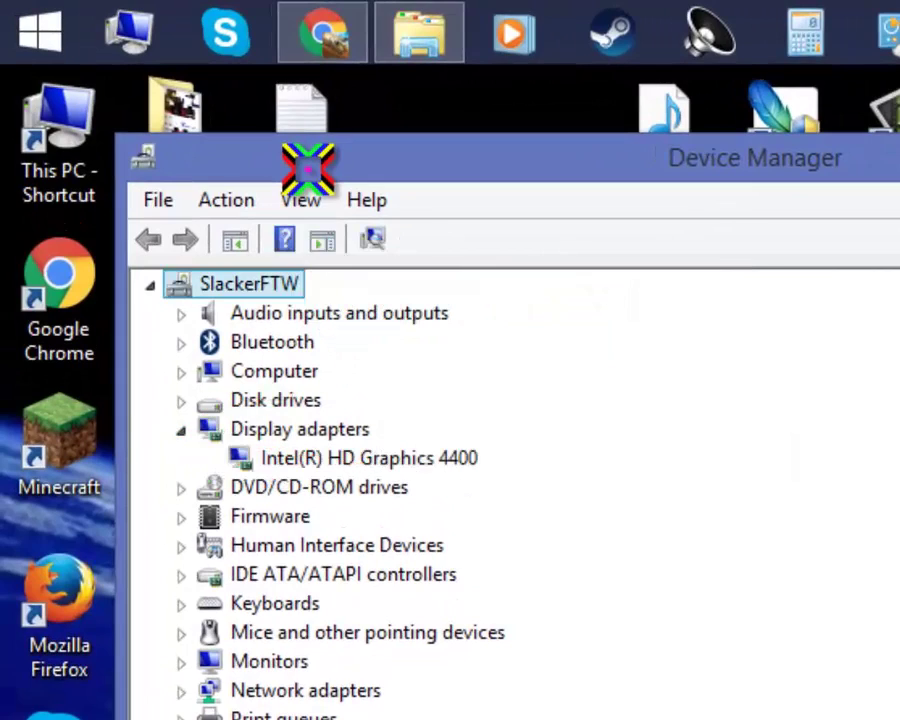
{"action": "right_click", "coordinate": [248, 459]}
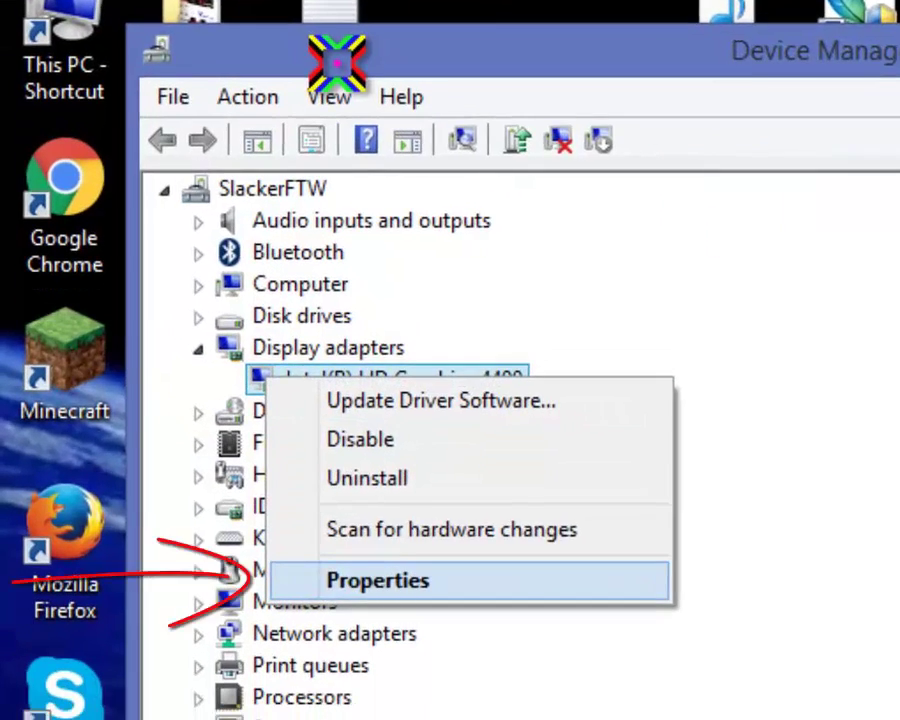
{"action": "left_click", "coordinate": [378, 580]}
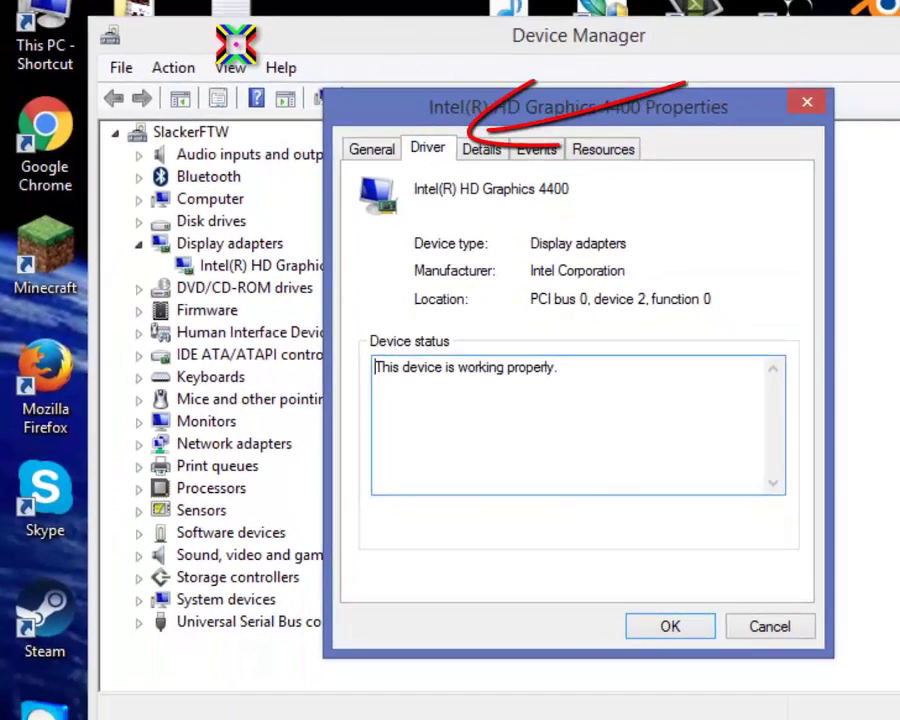
{"action": "left_click", "coordinate": [470, 164]}
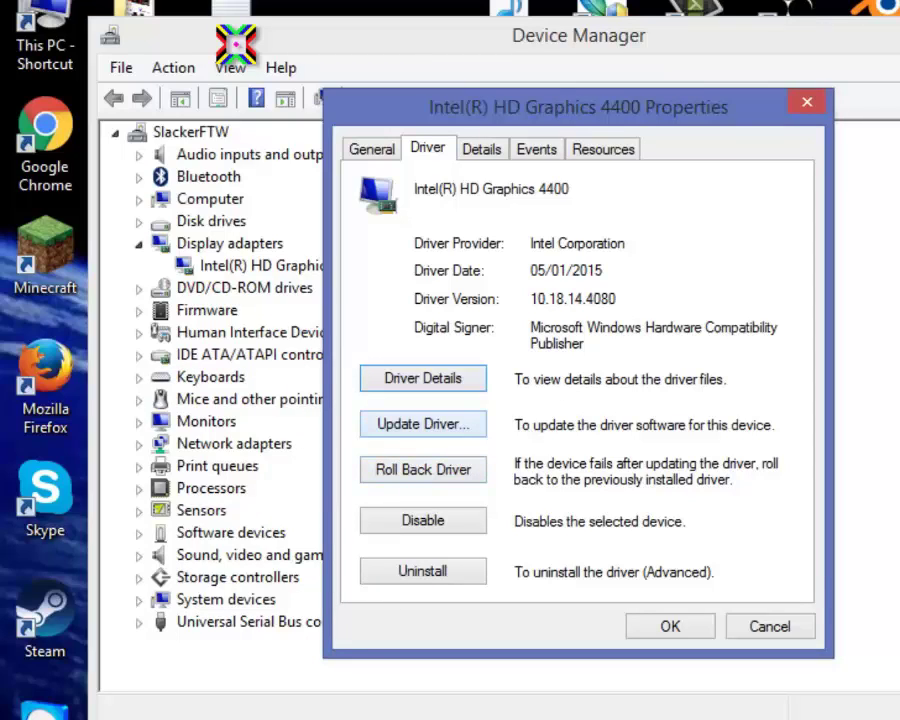
{"action": "left_click", "coordinate": [423, 424]}
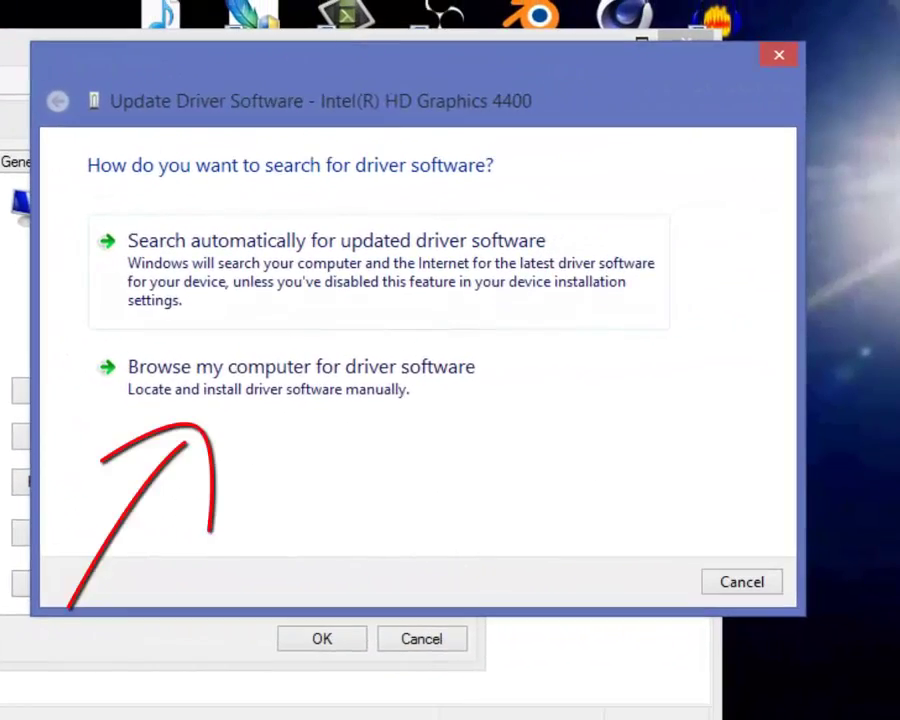
{"action": "left_click", "coordinate": [300, 375]}
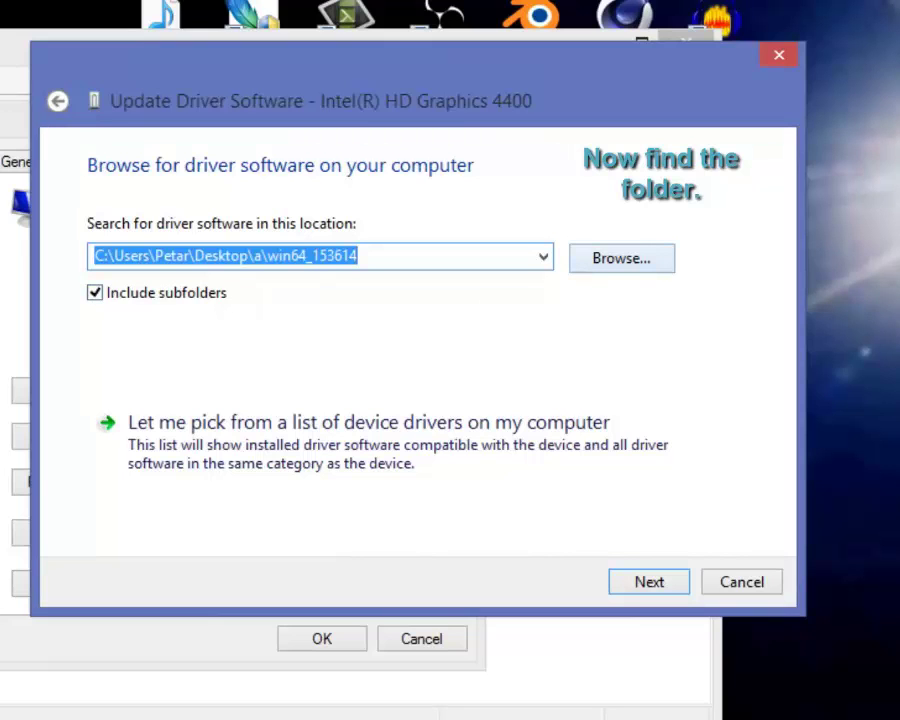
{"action": "left_click", "coordinate": [621, 258]}
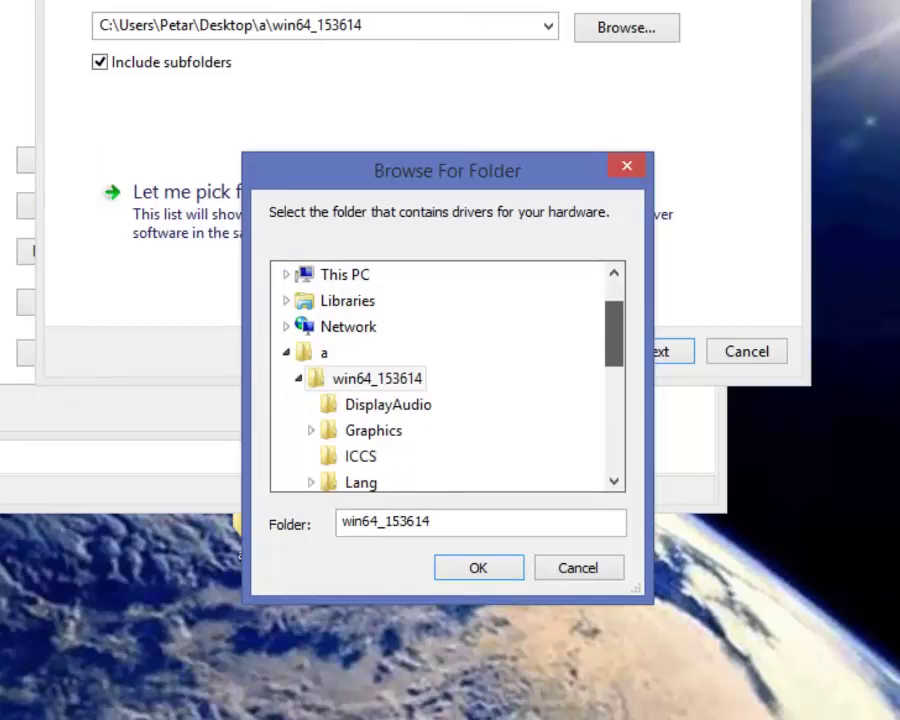
{"action": "scroll", "coordinate": [440, 376], "scroll_direction": "down", "scroll_amount": 4}
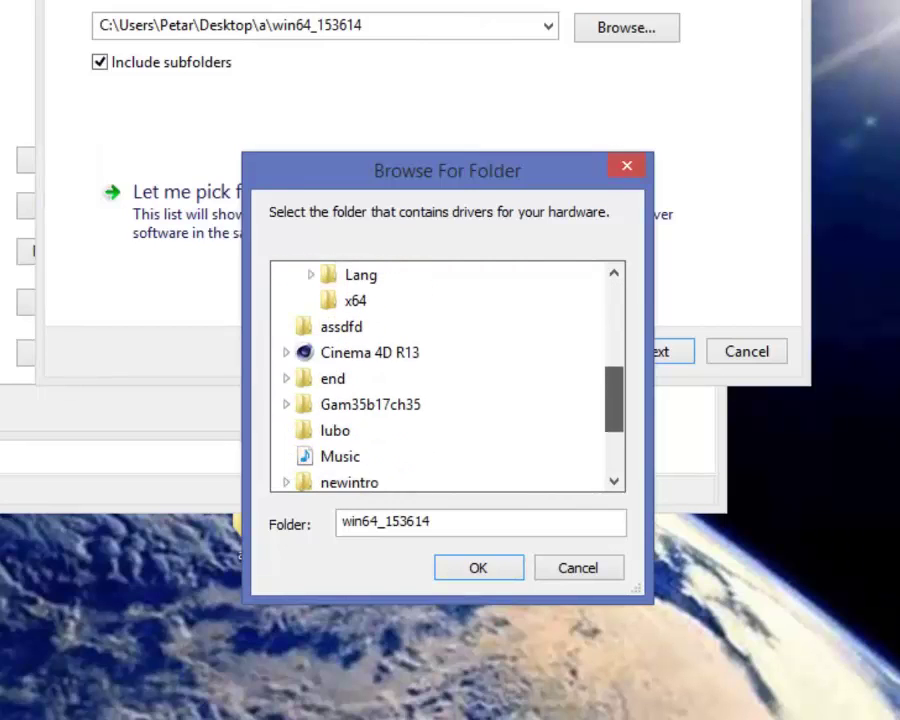
{"action": "left_click", "coordinate": [340, 327]}
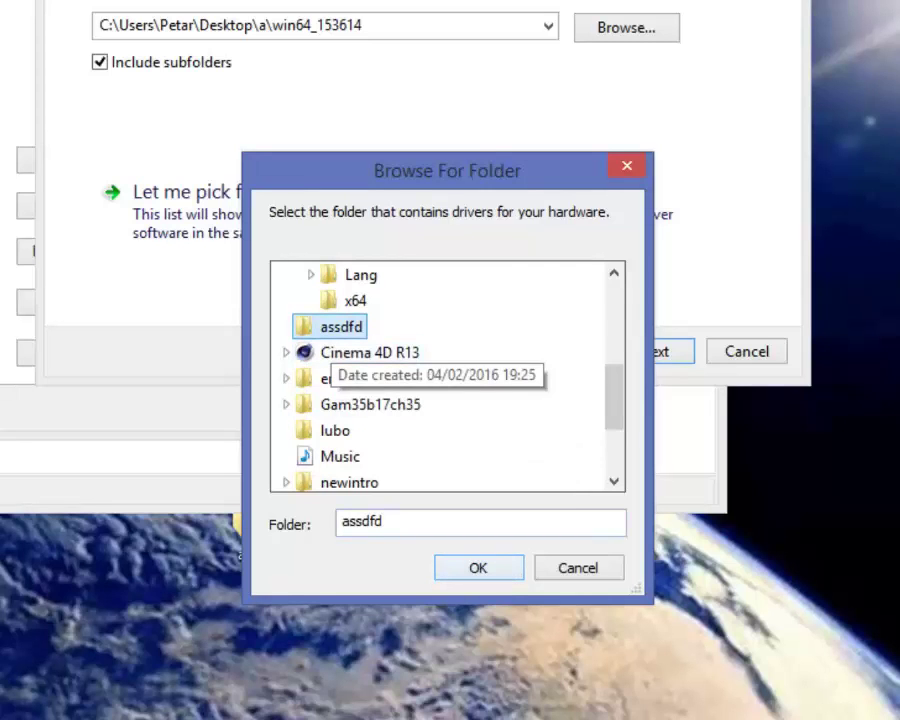
{"action": "key", "text": "Escape"}
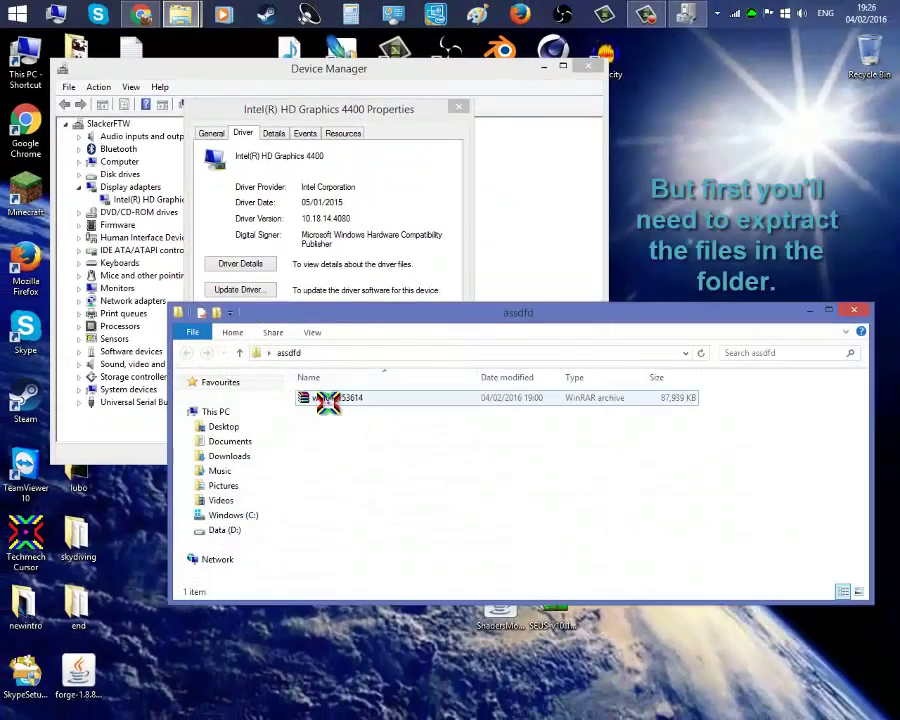
- Extract the win64_153614 archive into a win64_153614 subfolder of assdfd and close the folder window
{"action": "right_click", "coordinate": [328, 400]}
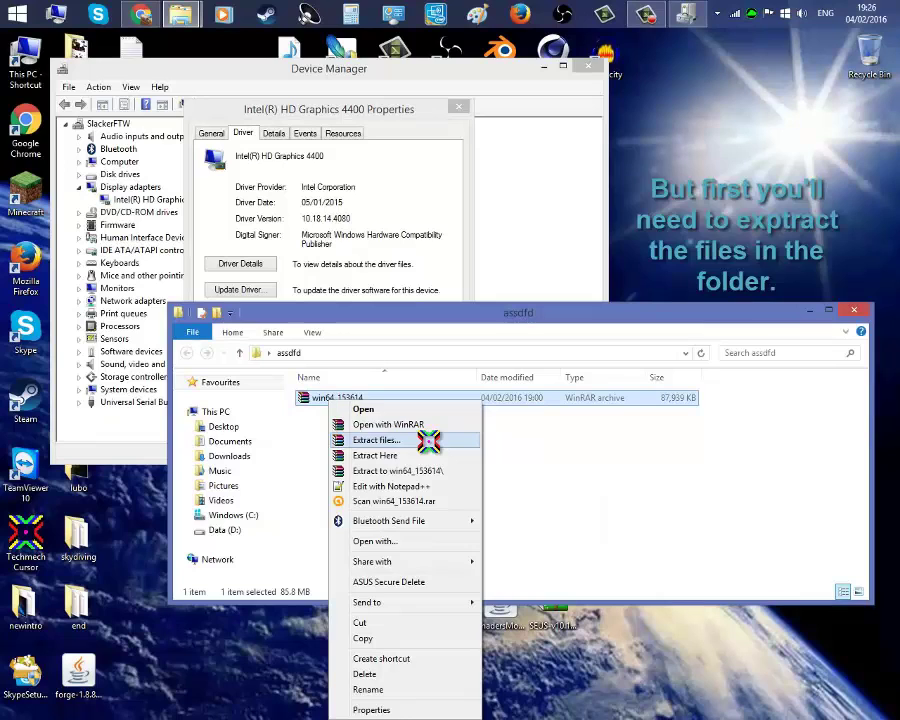
{"action": "left_click", "coordinate": [428, 441]}
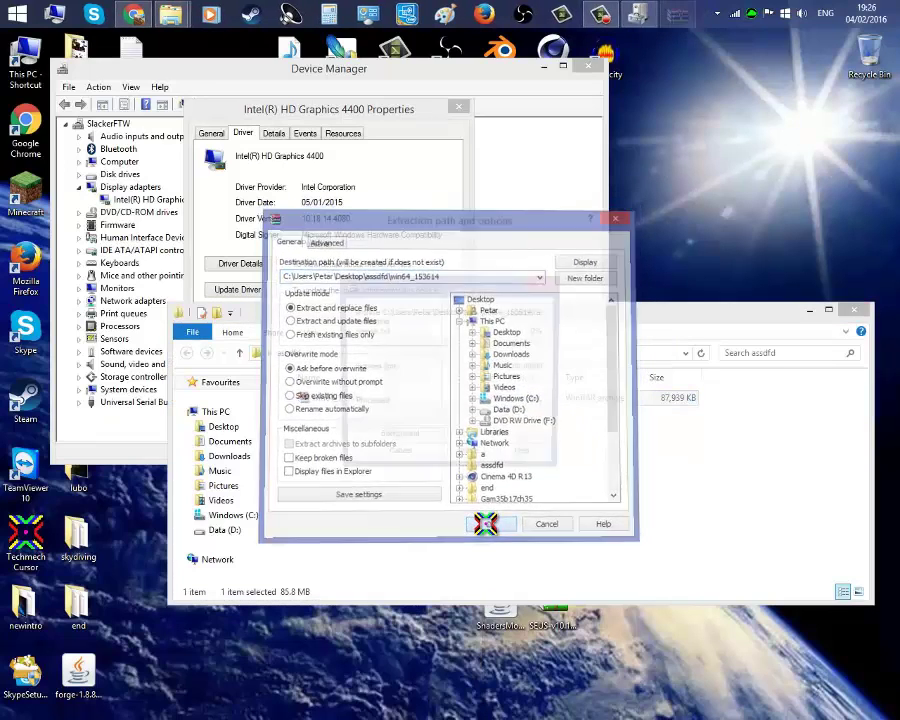
{"action": "left_click", "coordinate": [486, 523]}
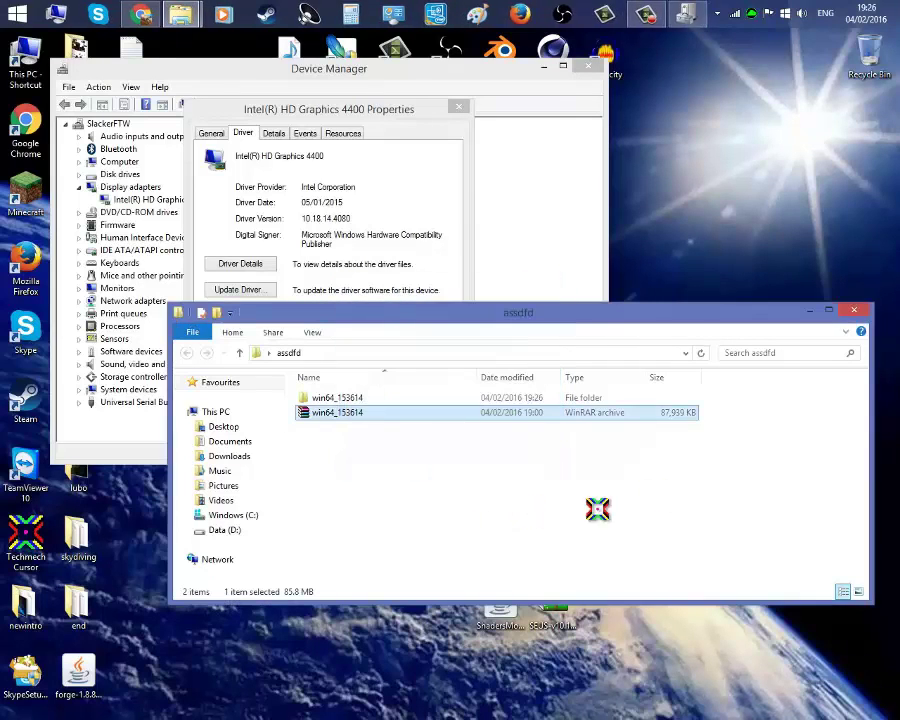
{"action": "left_click", "coordinate": [855, 311]}
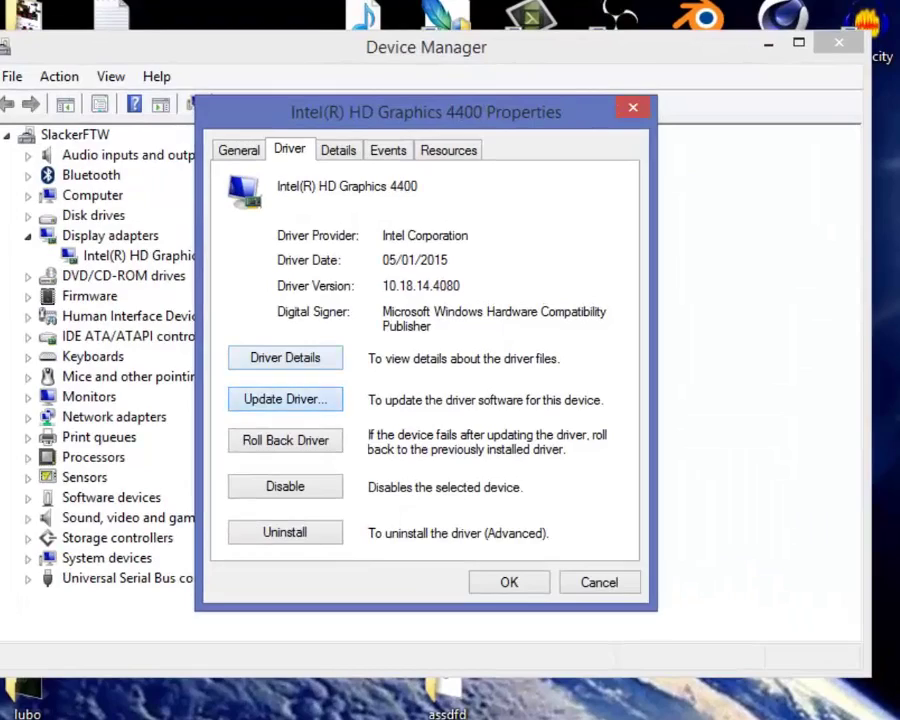
- Start a manual driver update from the computer and choose the win64_153614 folder inside desktop folder a as the search location
{"action": "left_click", "coordinate": [285, 399]}
{"action": "left_click", "coordinate": [305, 394]}
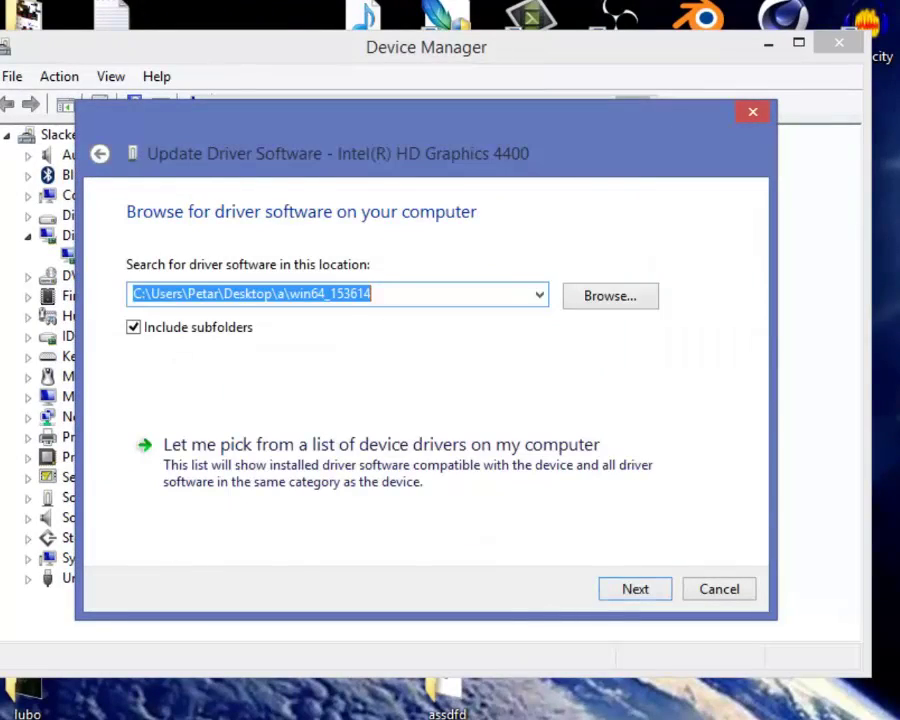
{"action": "left_click", "coordinate": [610, 296]}
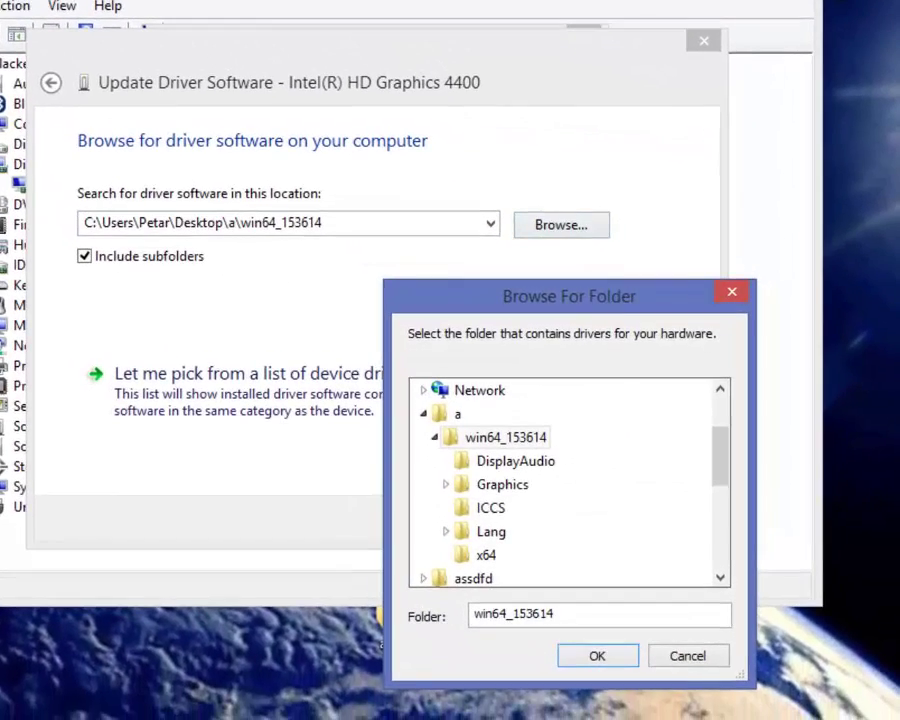
{"action": "scroll", "coordinate": [565, 480], "scroll_direction": "down", "scroll_amount": 3}
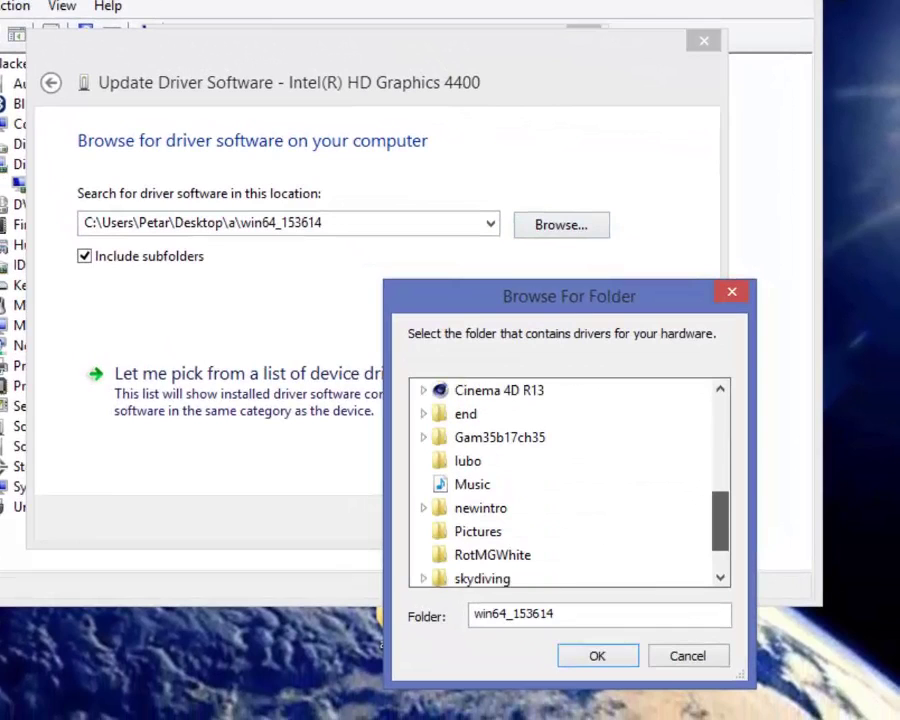
{"action": "scroll", "coordinate": [569, 482], "scroll_direction": "down", "scroll_amount": 1}
{"action": "scroll", "coordinate": [569, 482], "scroll_direction": "up", "scroll_amount": 2}
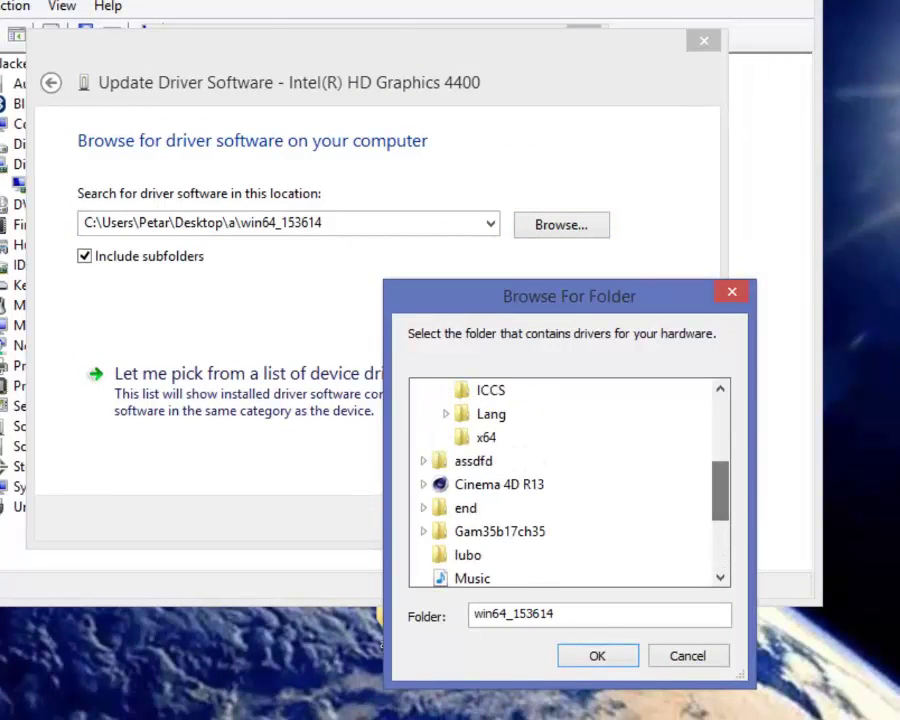
{"action": "scroll", "coordinate": [482, 486], "scroll_direction": "up", "scroll_amount": 3}
{"action": "left_click", "coordinate": [488, 550]}
{"action": "scroll", "coordinate": [482, 572], "scroll_direction": "down", "scroll_amount": 2}
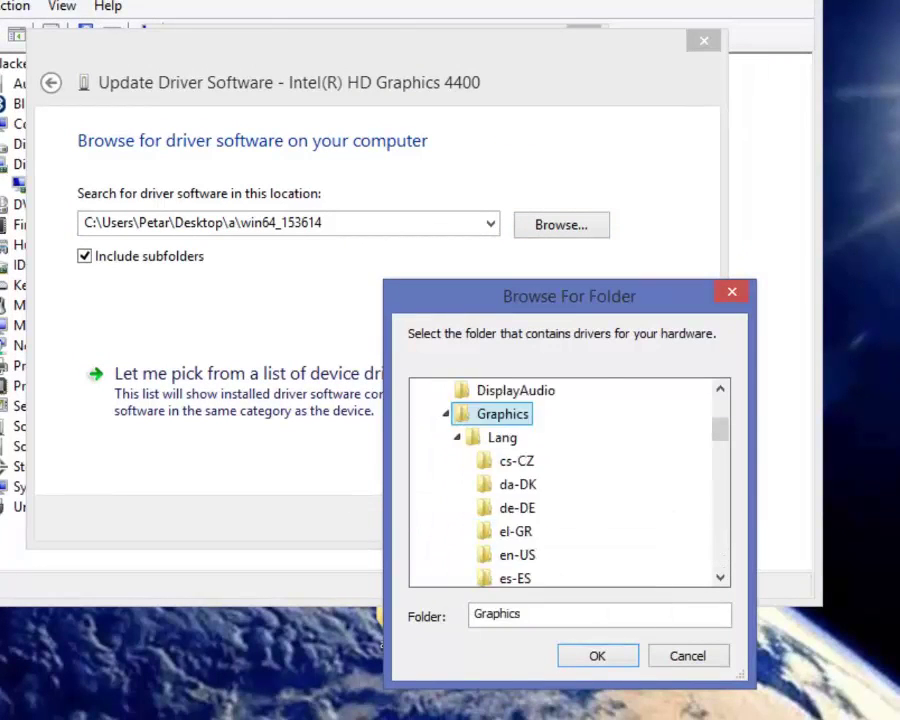
{"action": "scroll", "coordinate": [482, 560], "scroll_direction": "up", "scroll_amount": 2}
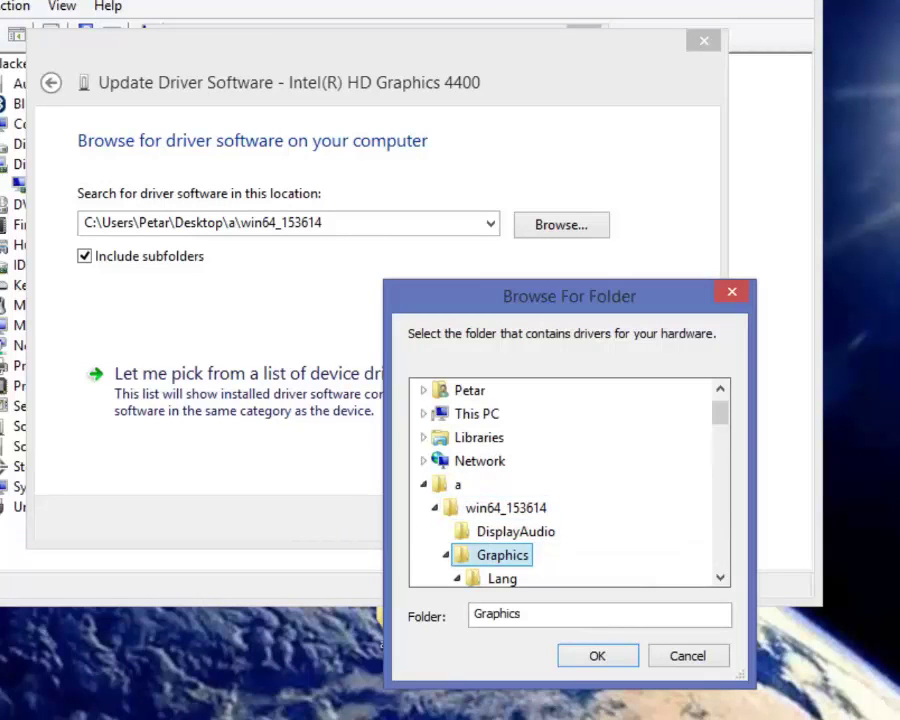
{"action": "left_click", "coordinate": [505, 507]}
{"action": "left_click", "coordinate": [597, 655]}
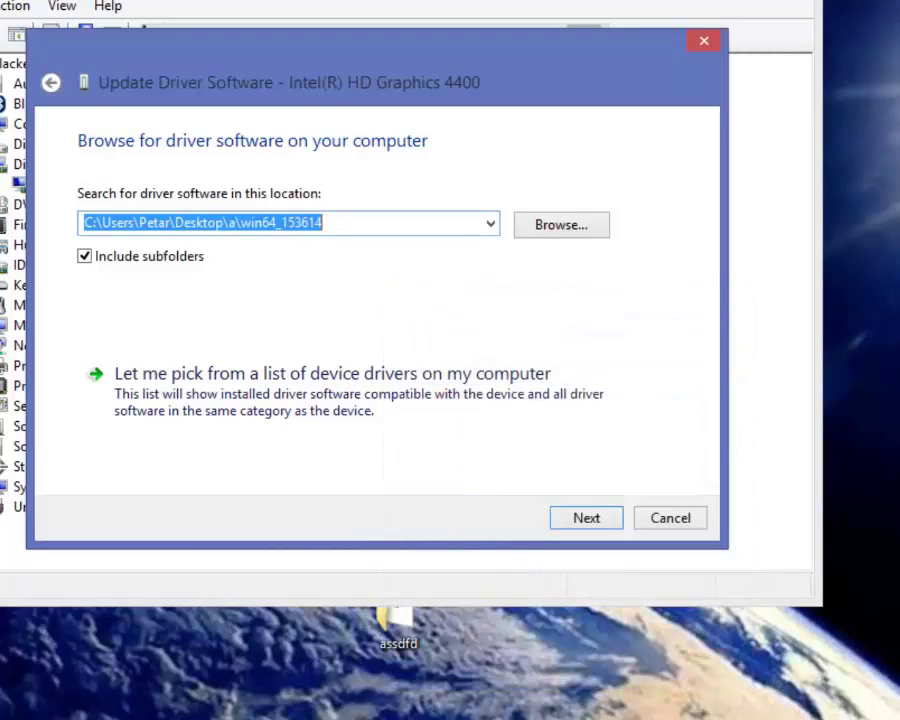
- Run the driver update from the chosen location, close the update wizard, and exit the adapter properties and Device Manager
{"action": "key", "text": "Return"}
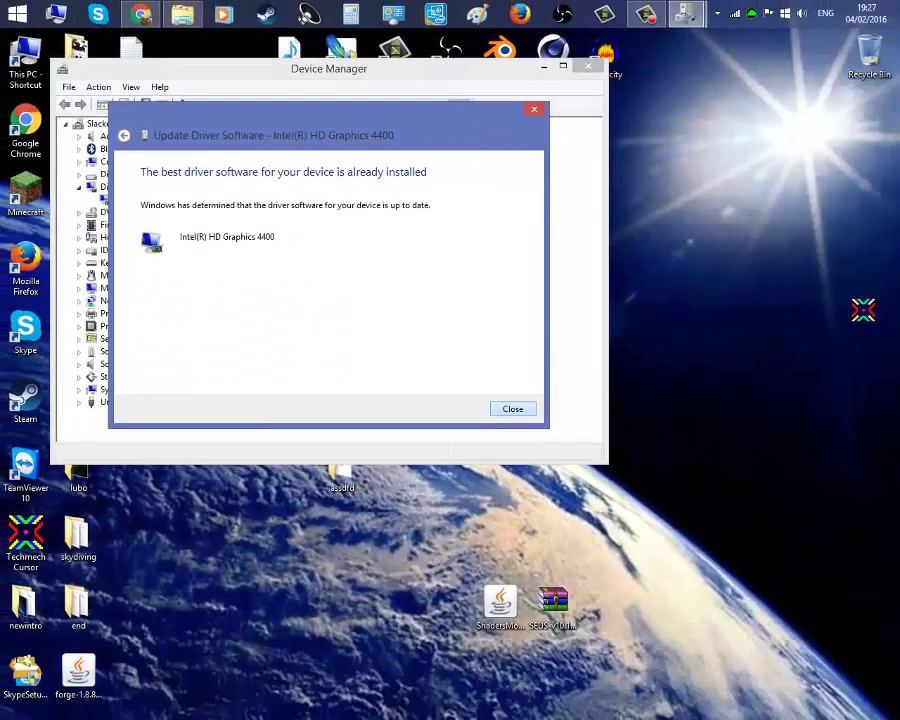
{"action": "key", "text": "Return"}
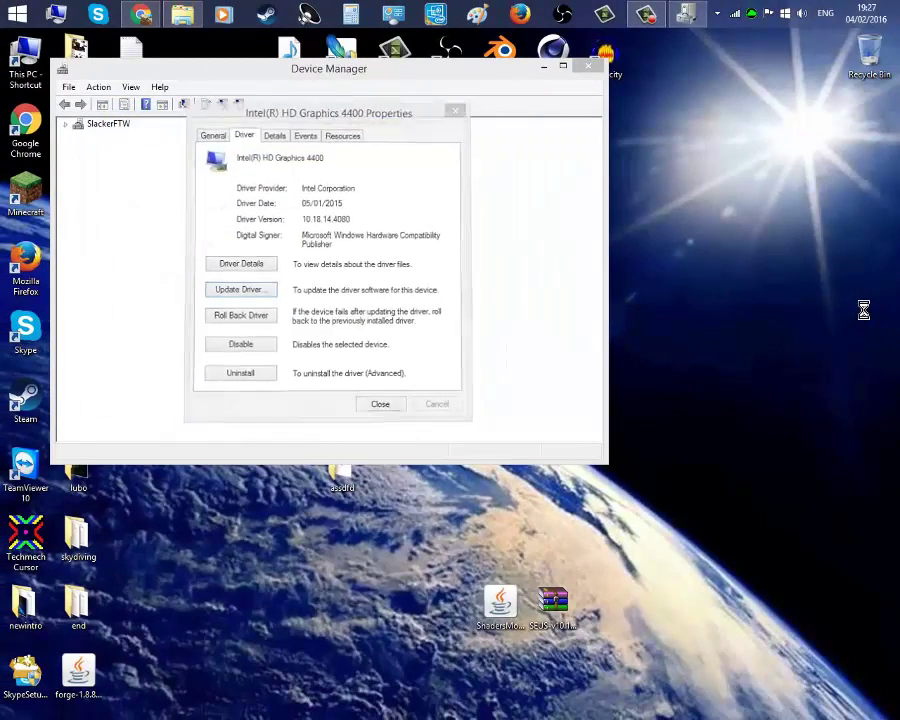
{"action": "key", "text": "Escape"}
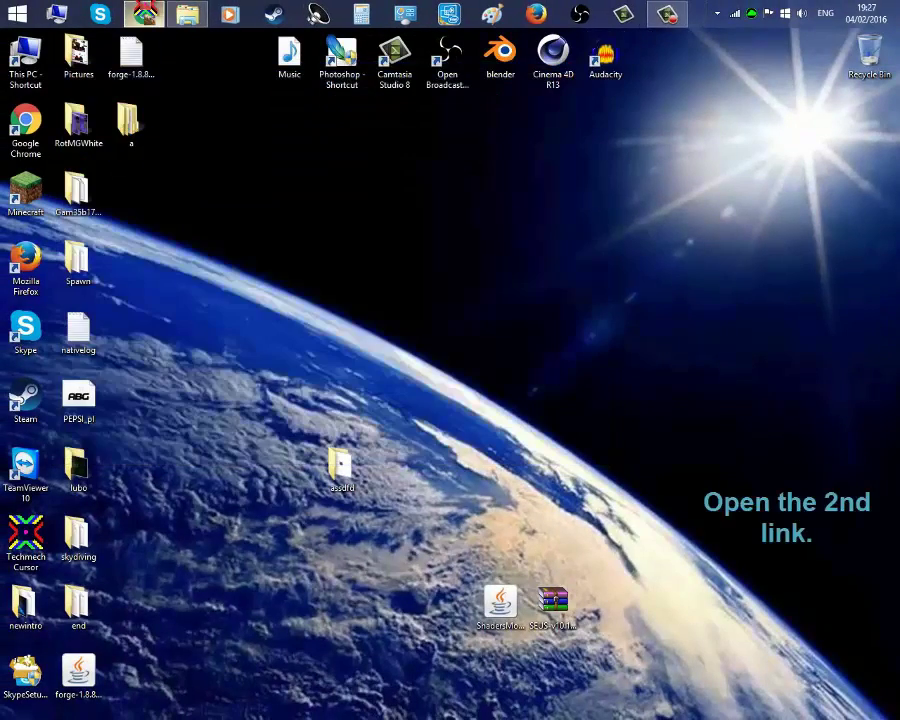
- Switch to Chrome and bring up the Minecraft 1.8 installer download link on shadersmod.net from the Shaders Mod forum thread
{"action": "left_click", "coordinate": [145, 14]}
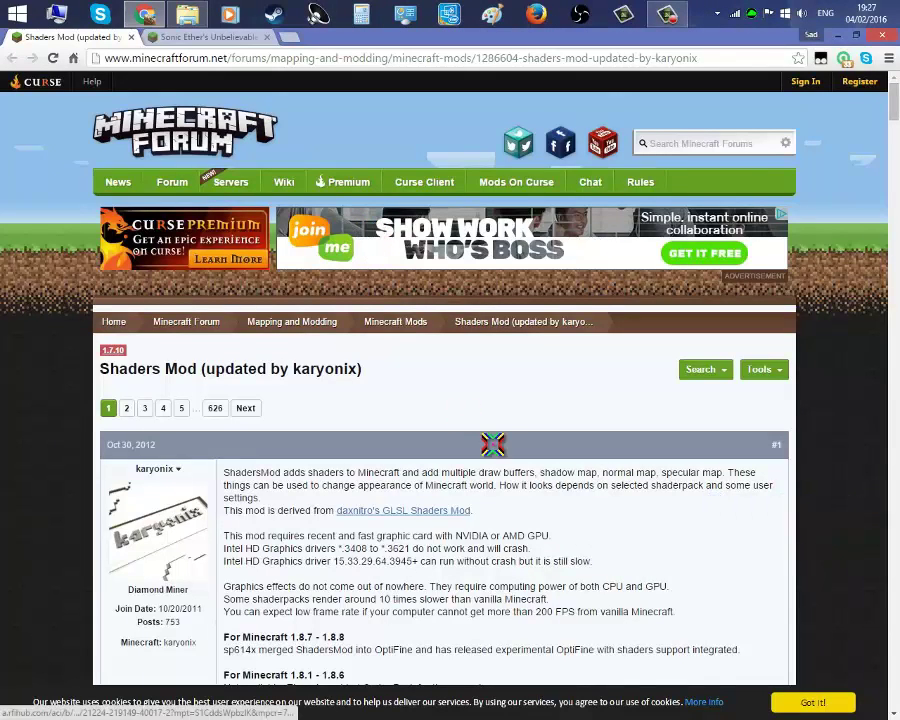
{"action": "scroll", "coordinate": [538, 404], "scroll_direction": "down", "scroll_amount": 3}
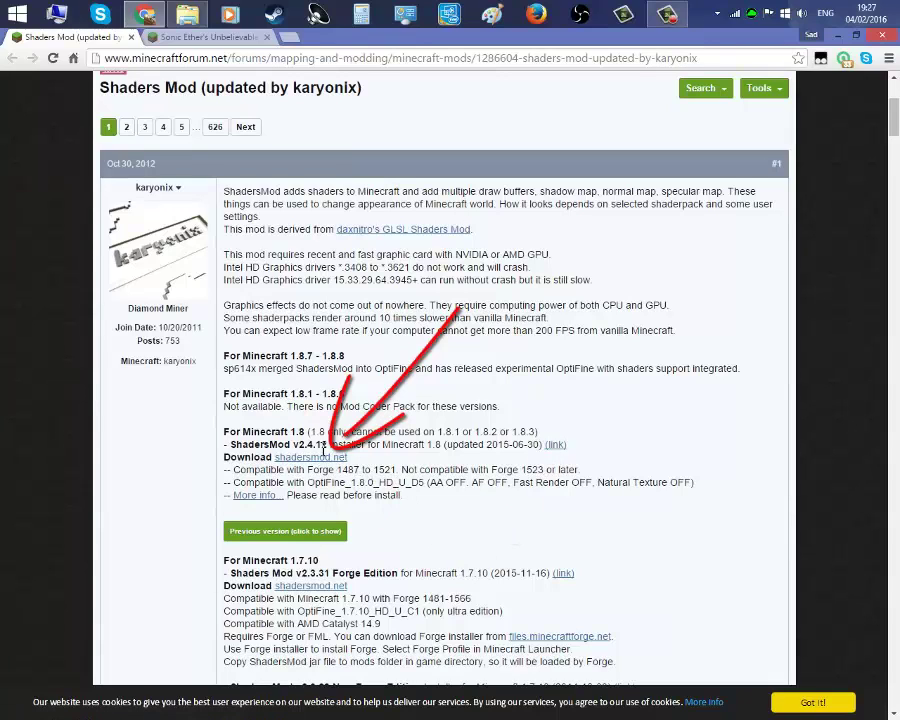
{"action": "left_click", "coordinate": [318, 456]}
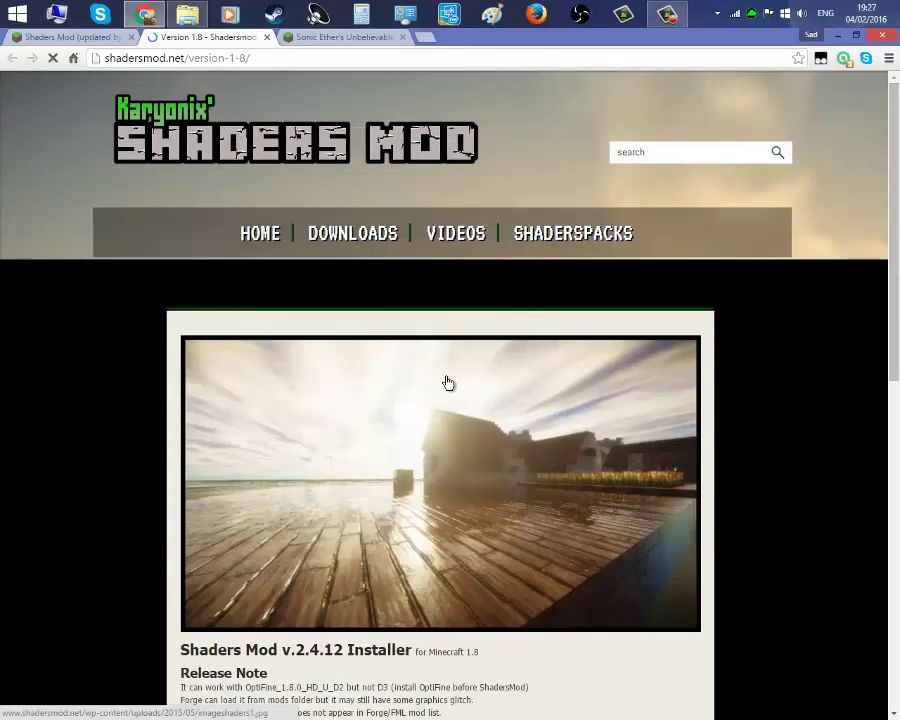
{"action": "scroll", "coordinate": [448, 383], "scroll_direction": "down", "scroll_amount": 10}
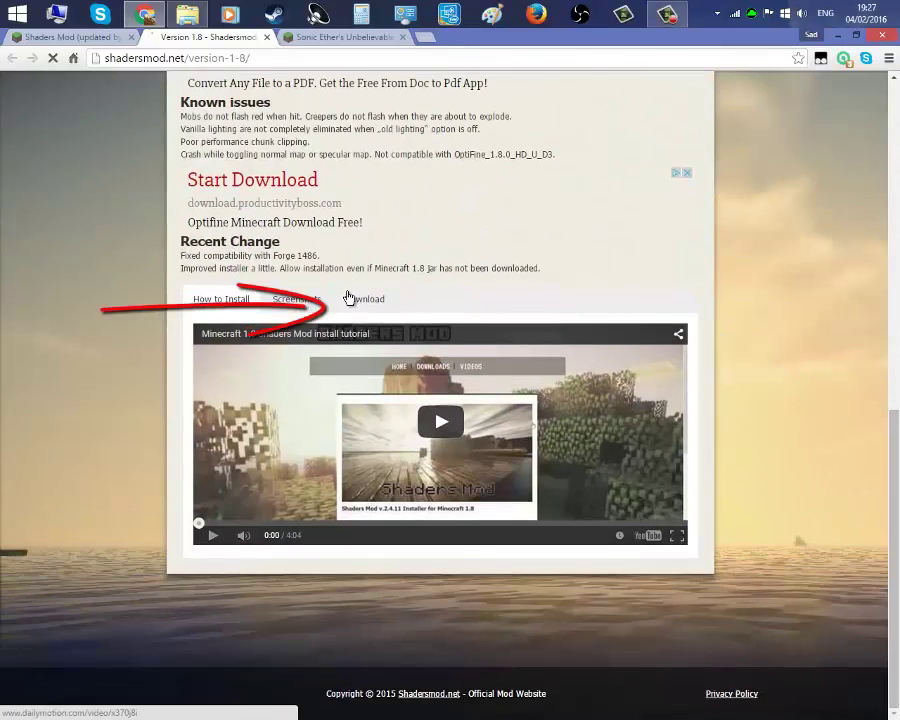
{"action": "left_click", "coordinate": [351, 299]}
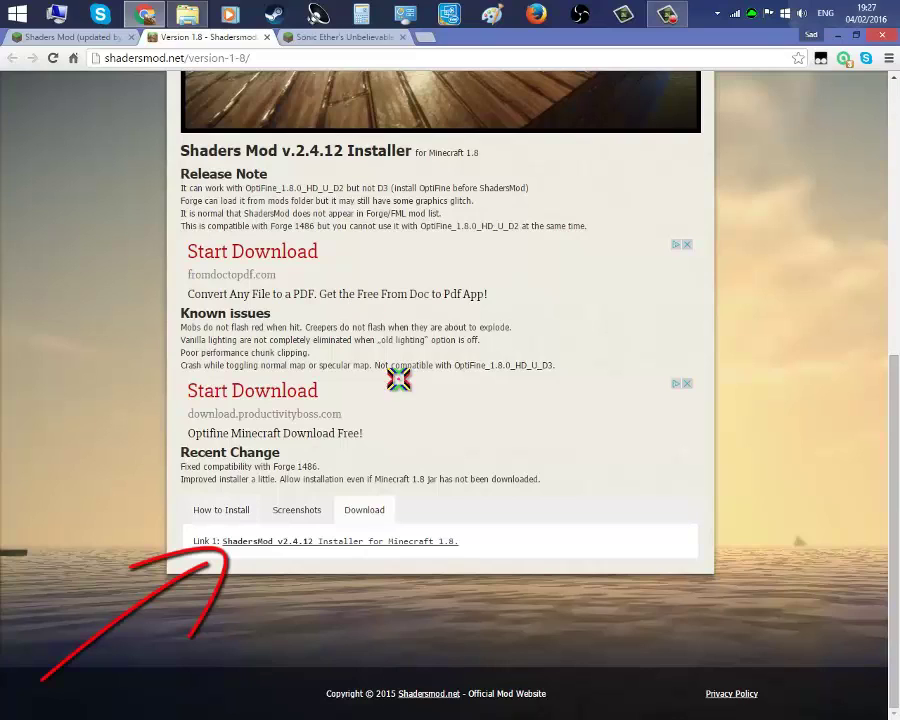
- Follow the ShadersMod v2.4.12 installer link, skip the ad, and cancel saving the file
{"action": "left_click", "coordinate": [346, 541]}
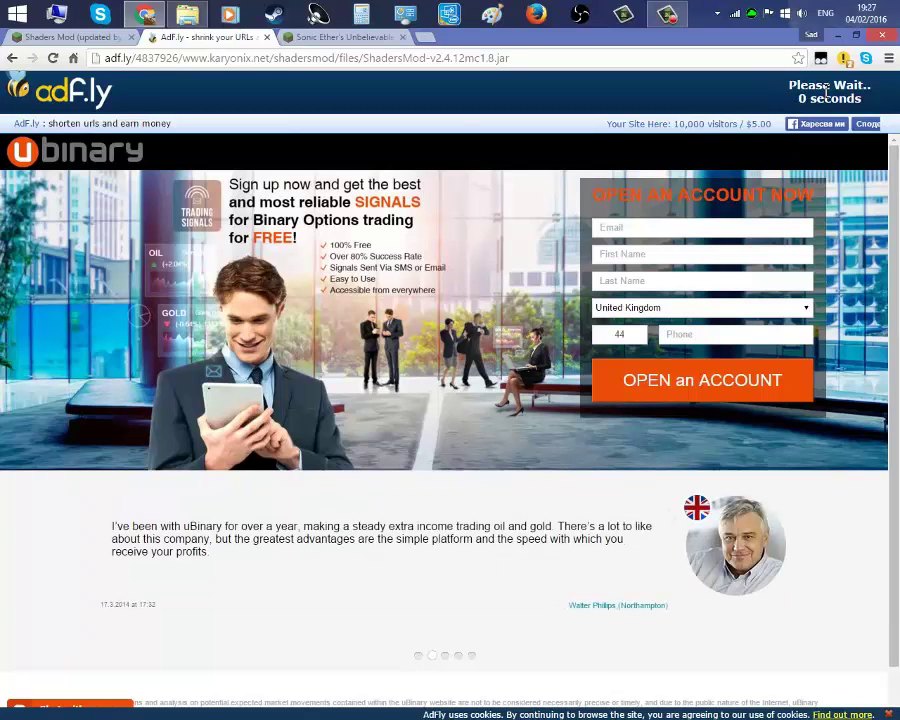
{"action": "left_click", "coordinate": [814, 90]}
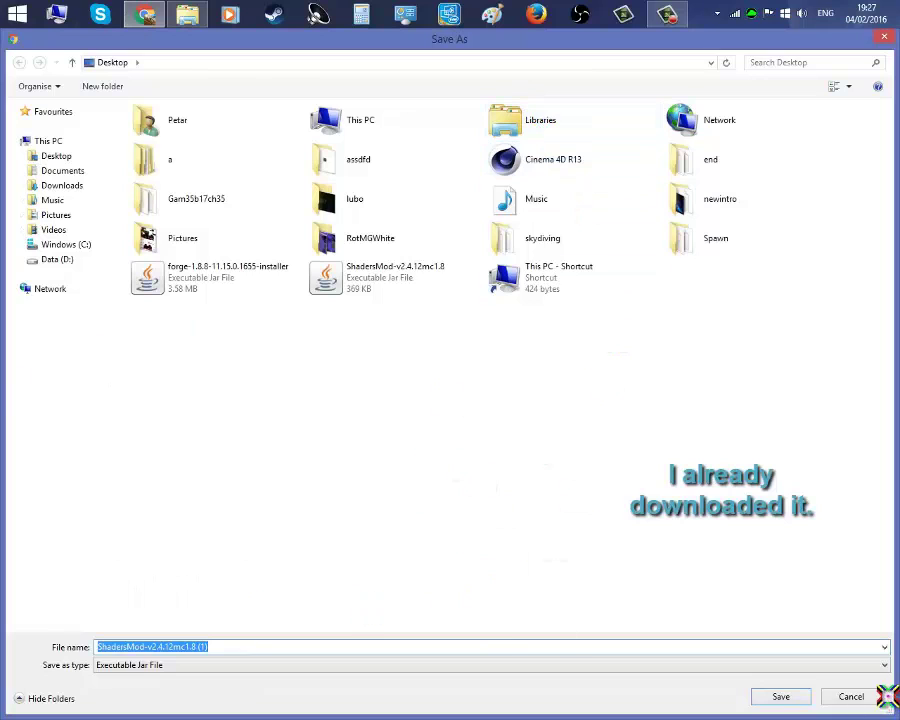
{"action": "left_click", "coordinate": [836, 697]}
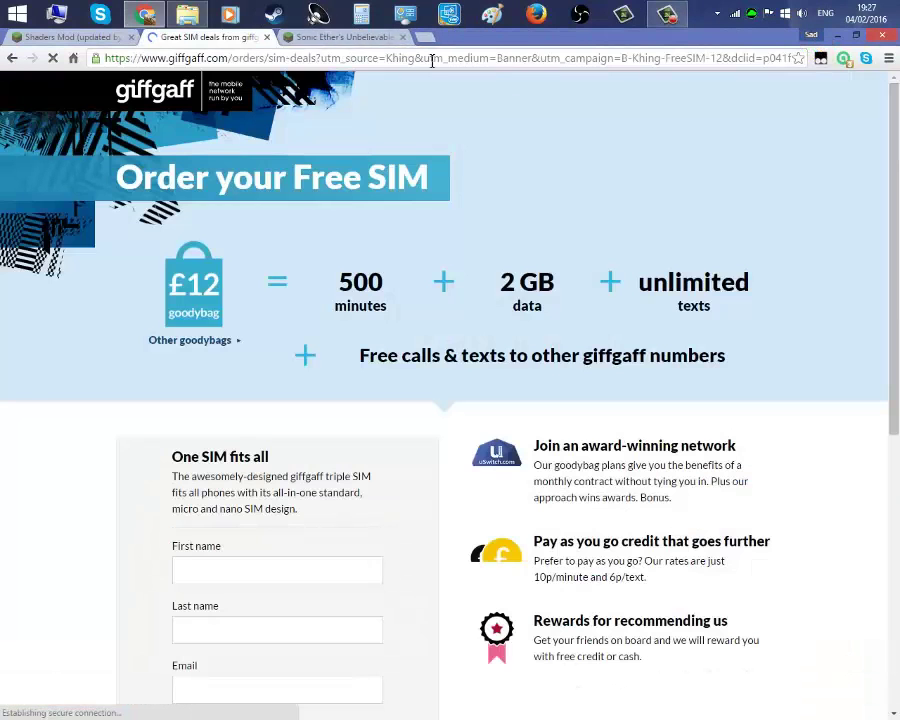
- Close the advert and Shaders Mod forum pages, keeping the Sonic Ether's thread open, and minimize the browser
{"action": "left_click", "coordinate": [265, 37]}
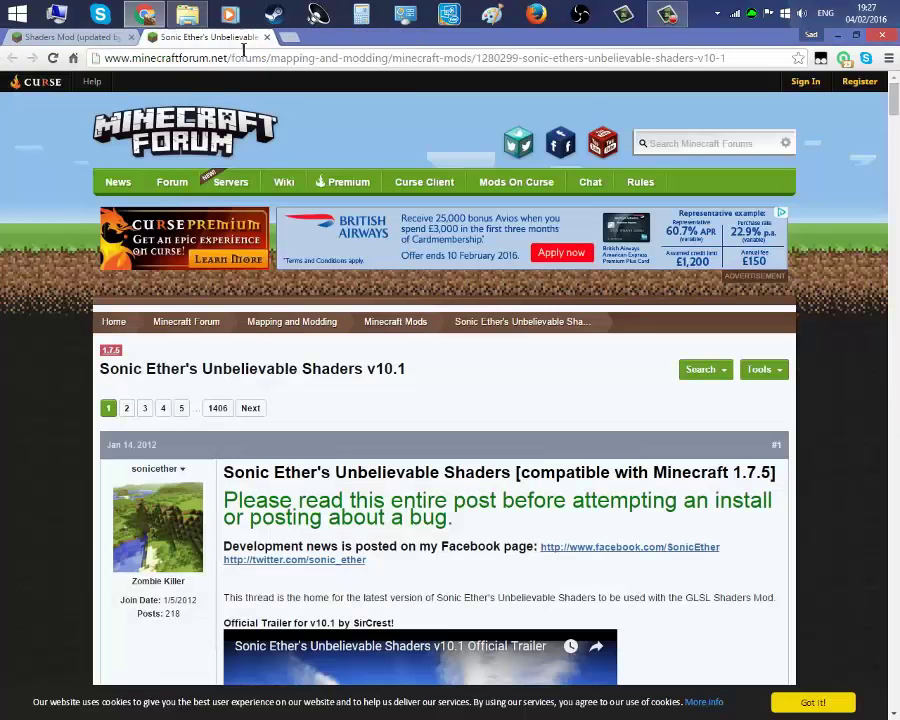
{"action": "left_click", "coordinate": [138, 37]}
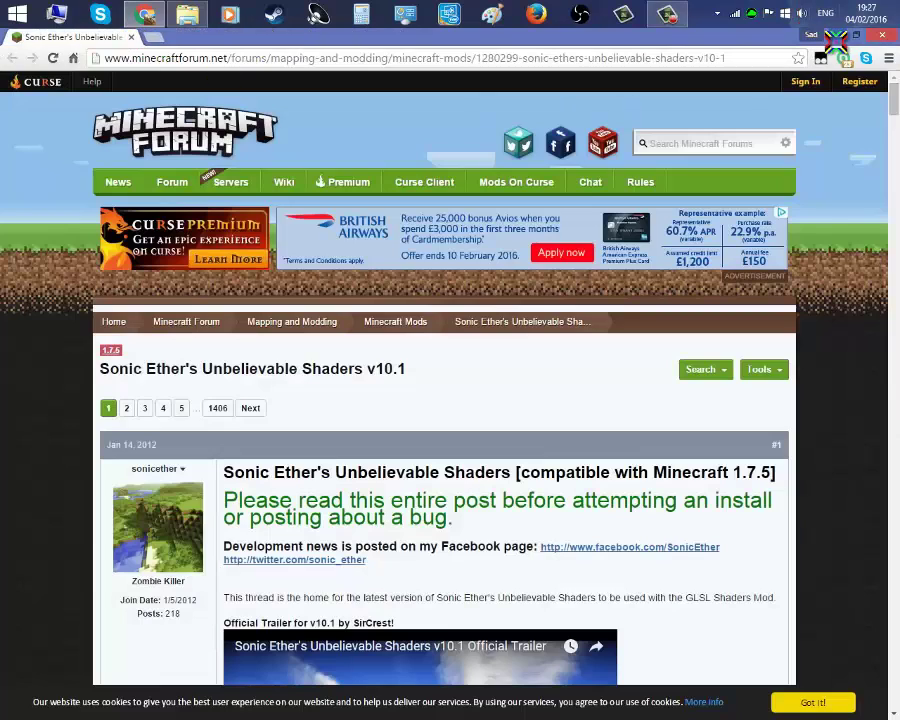
{"action": "left_click", "coordinate": [836, 37]}
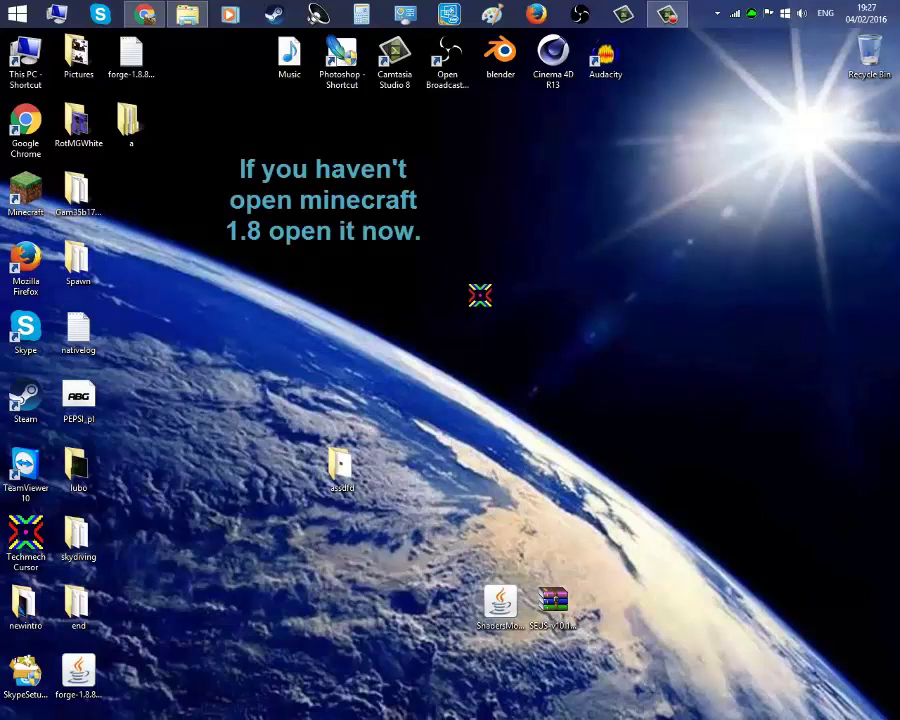
- Restore the browser and follow the SEUS v10.1 Ultra download link in the Sonic Ether's Unbelievable Shaders thread
{"action": "left_click", "coordinate": [145, 14]}
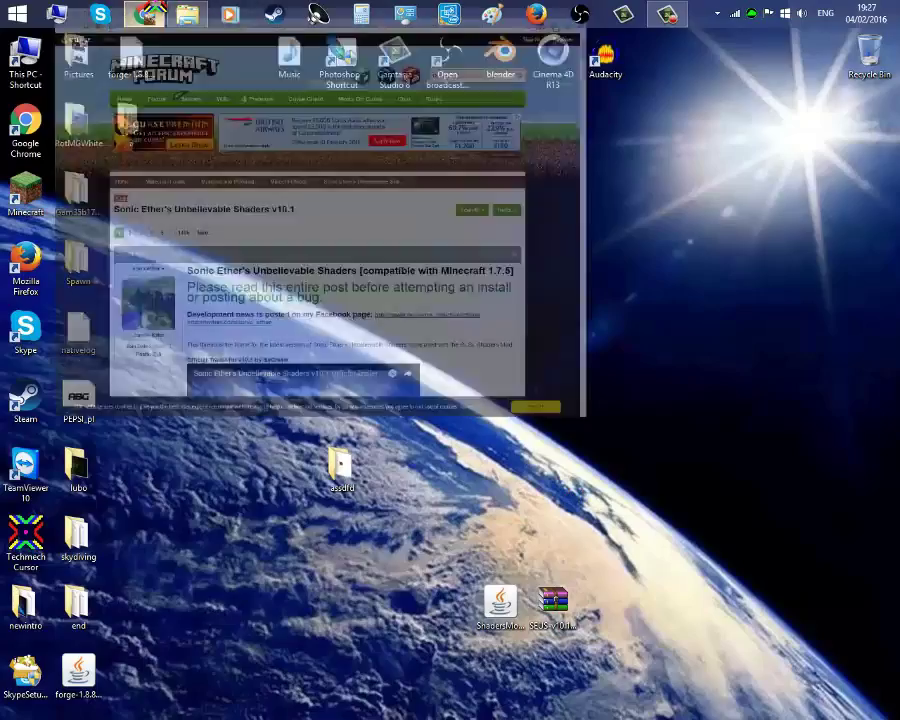
{"action": "scroll", "coordinate": [510, 430], "scroll_direction": "down", "scroll_amount": 5}
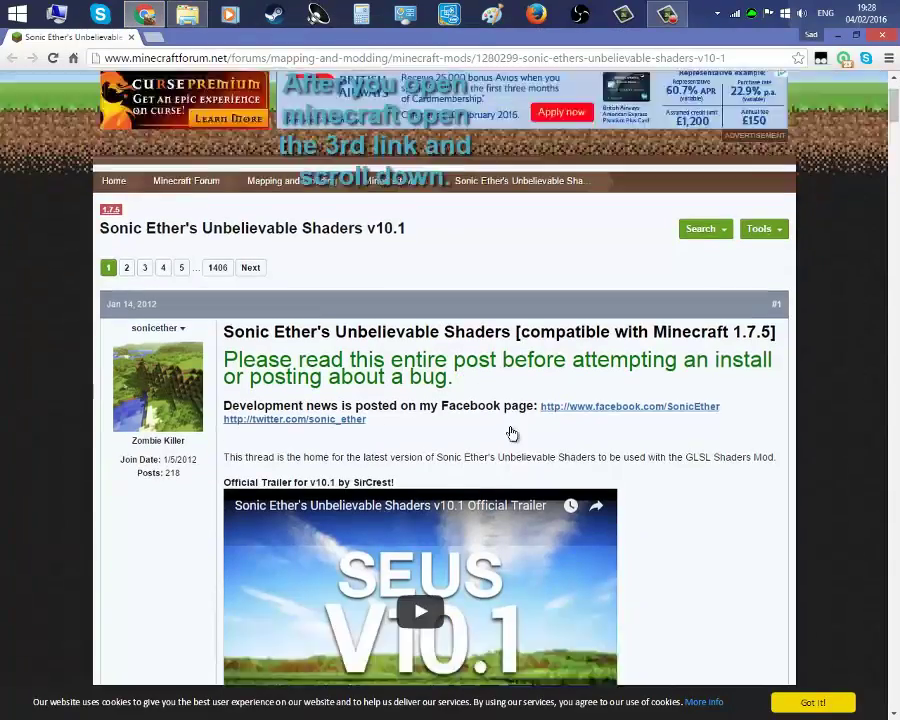
{"action": "scroll", "coordinate": [557, 388], "scroll_direction": "down", "scroll_amount": 10}
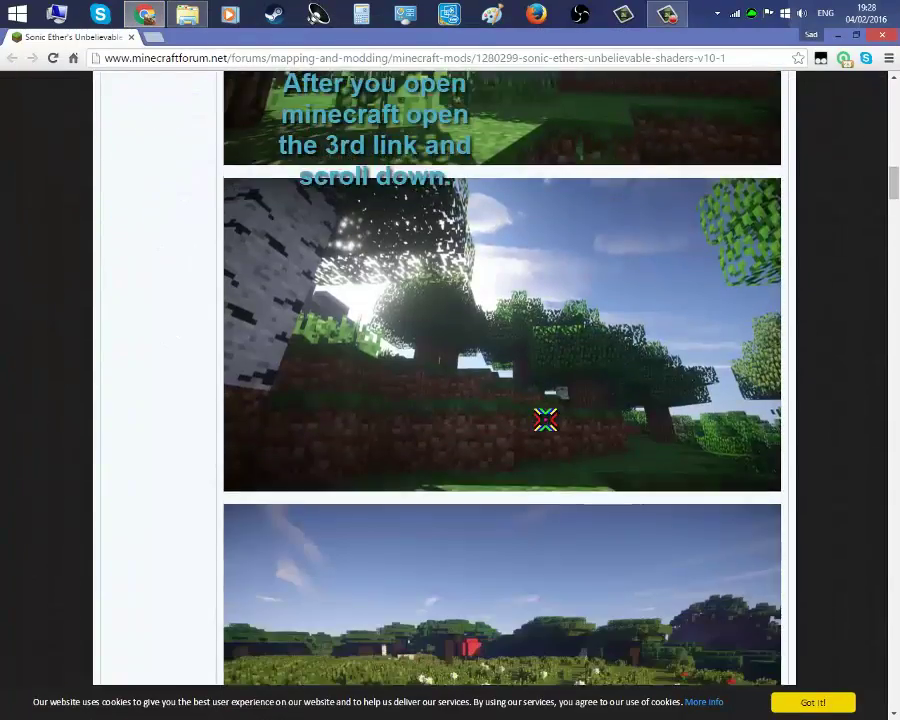
{"action": "scroll", "coordinate": [557, 428], "scroll_direction": "down", "scroll_amount": 6}
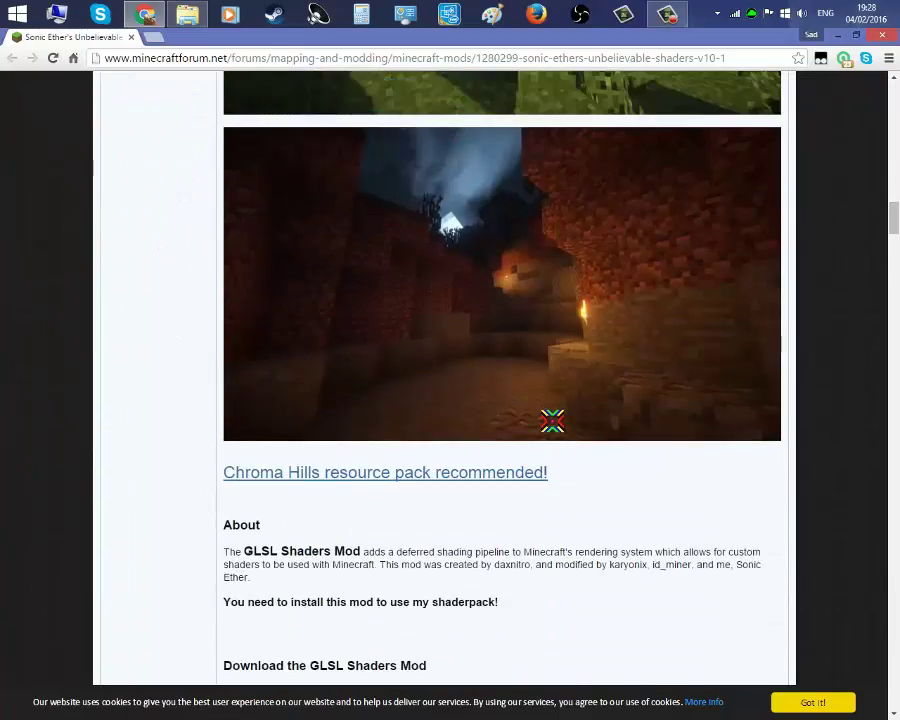
{"action": "scroll", "coordinate": [554, 422], "scroll_direction": "down", "scroll_amount": 2}
{"action": "scroll", "coordinate": [553, 421], "scroll_direction": "down", "scroll_amount": 1}
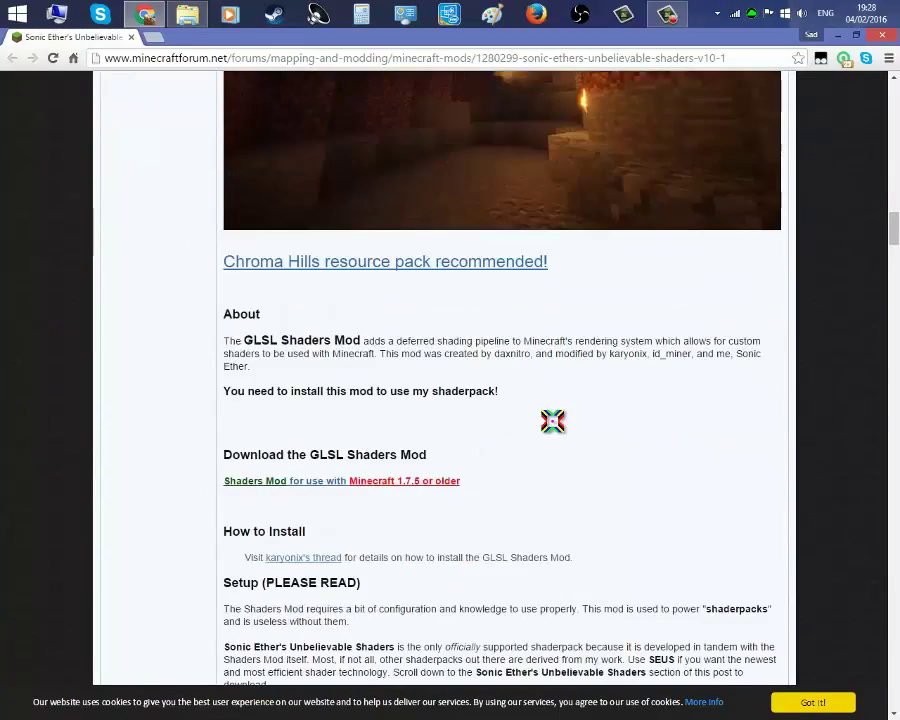
{"action": "scroll", "coordinate": [552, 421], "scroll_direction": "down", "scroll_amount": 6}
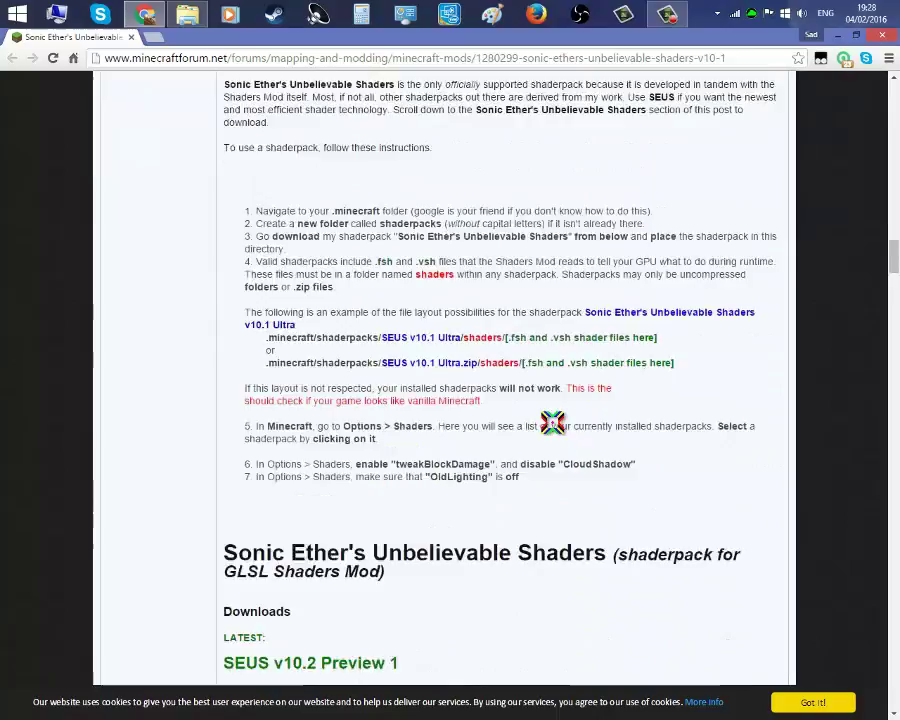
{"action": "scroll", "coordinate": [552, 421], "scroll_direction": "down", "scroll_amount": 4}
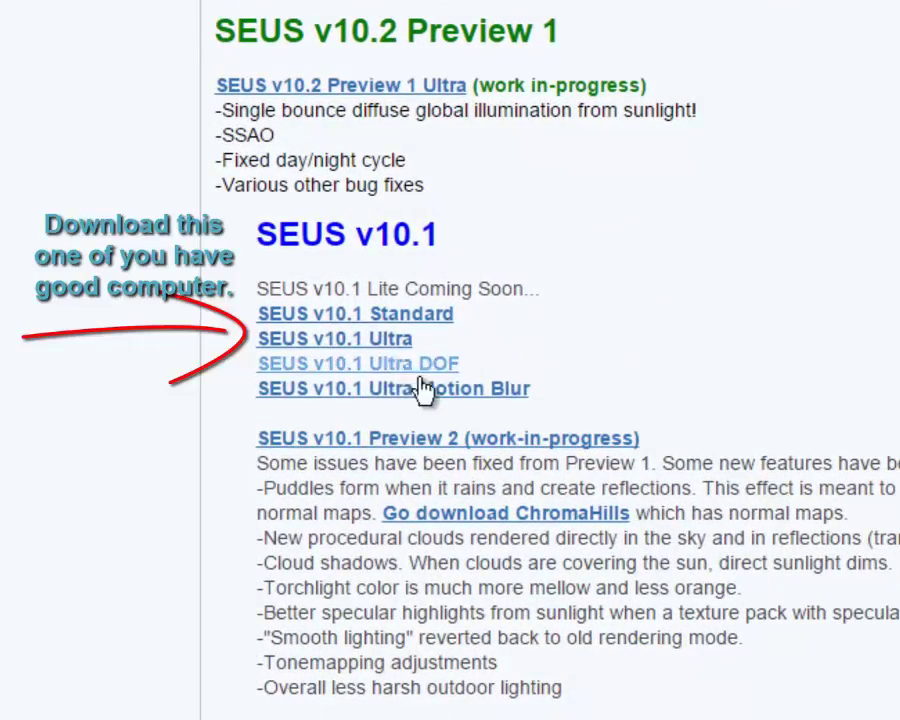
{"action": "left_click", "coordinate": [356, 342]}
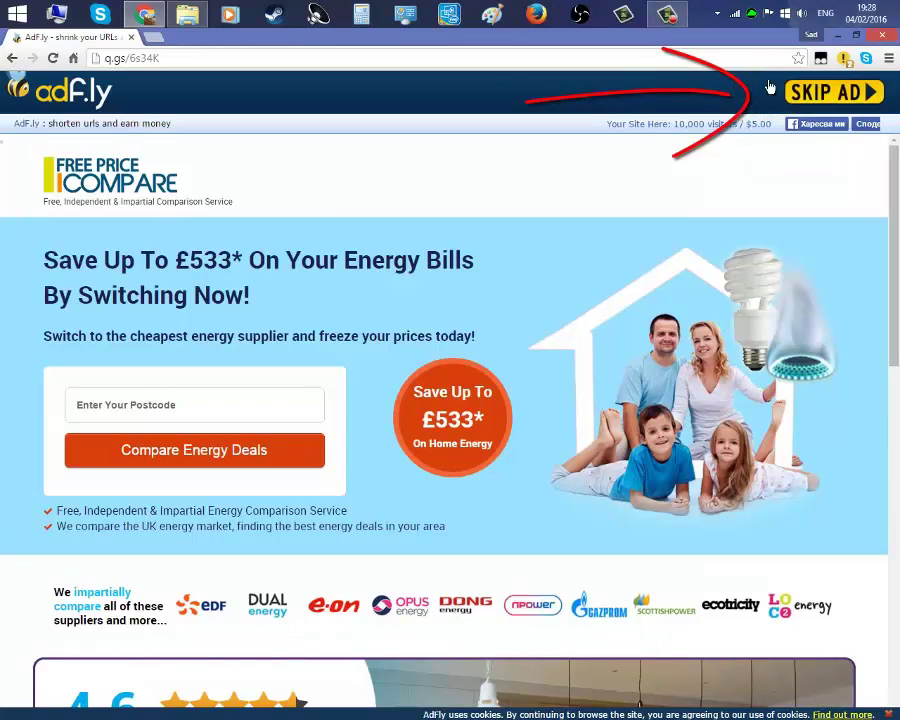
- Skip the ad, accept the EULA, save SEUS-v10.1-Ultra to the desktop, and close the browser
{"action": "left_click", "coordinate": [880, 96]}
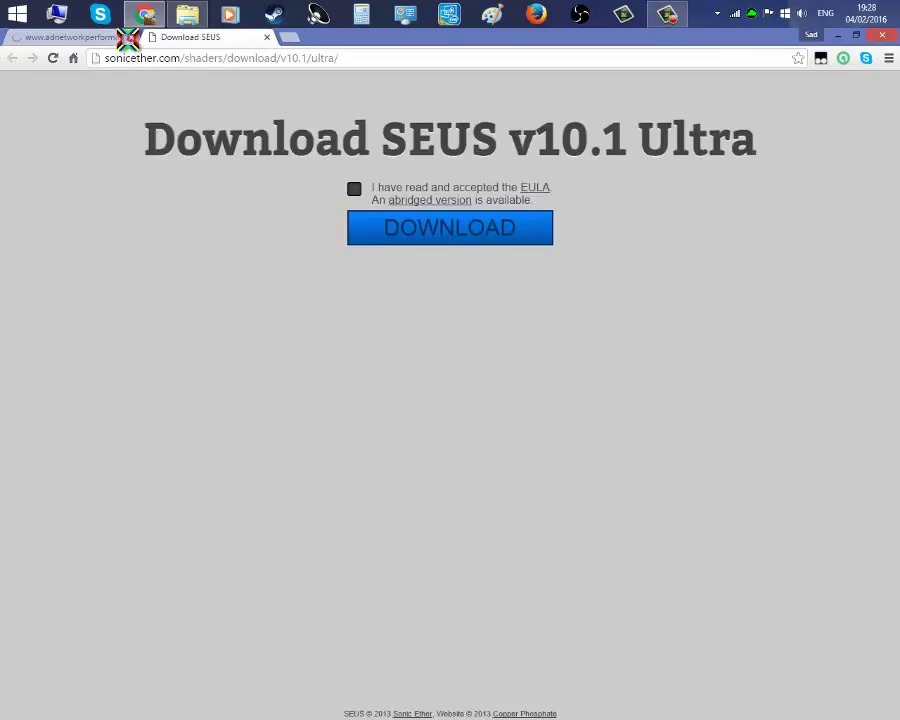
{"action": "left_click", "coordinate": [130, 37]}
{"action": "left_click", "coordinate": [354, 188]}
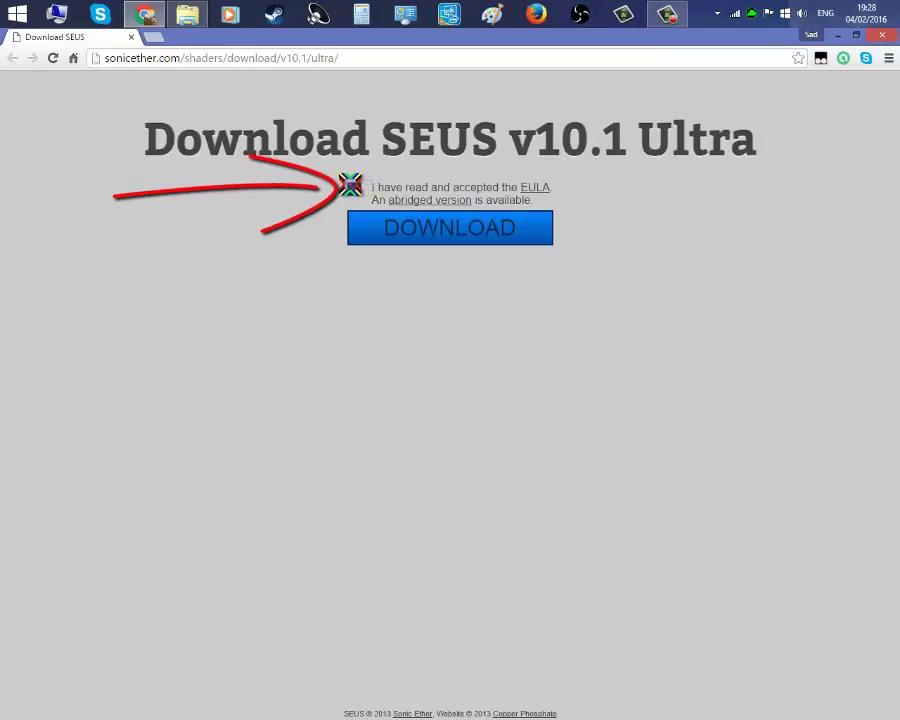
{"action": "left_click", "coordinate": [489, 231]}
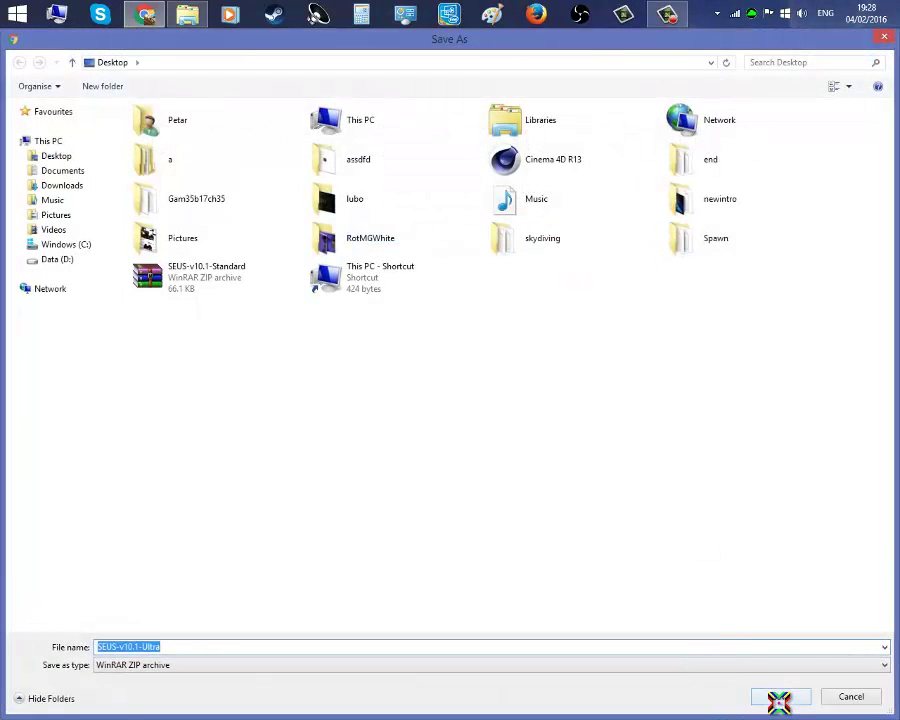
{"action": "left_click", "coordinate": [779, 698]}
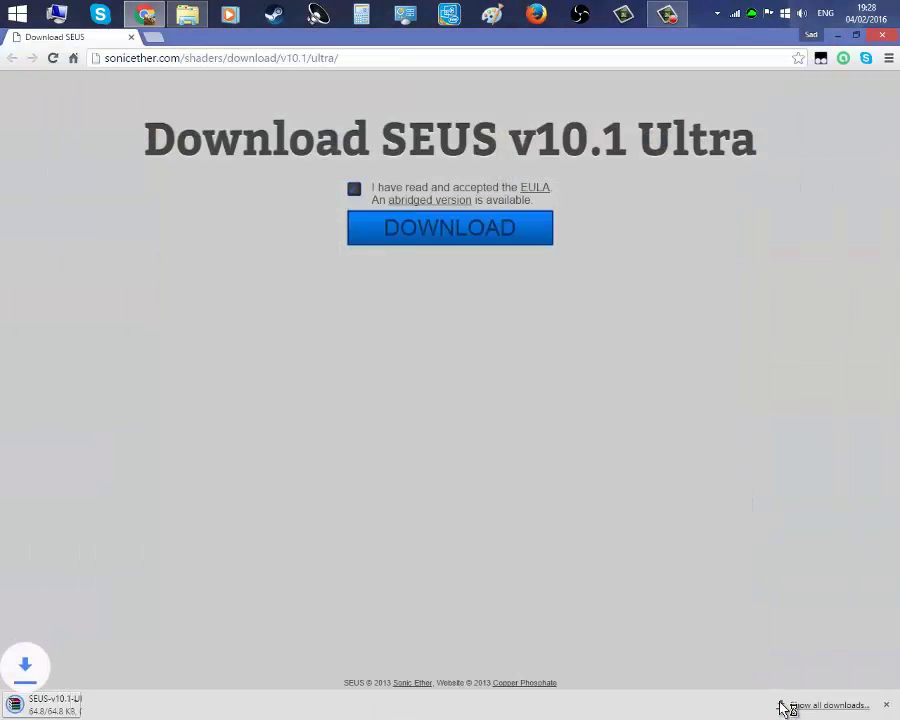
{"action": "left_click", "coordinate": [877, 37]}
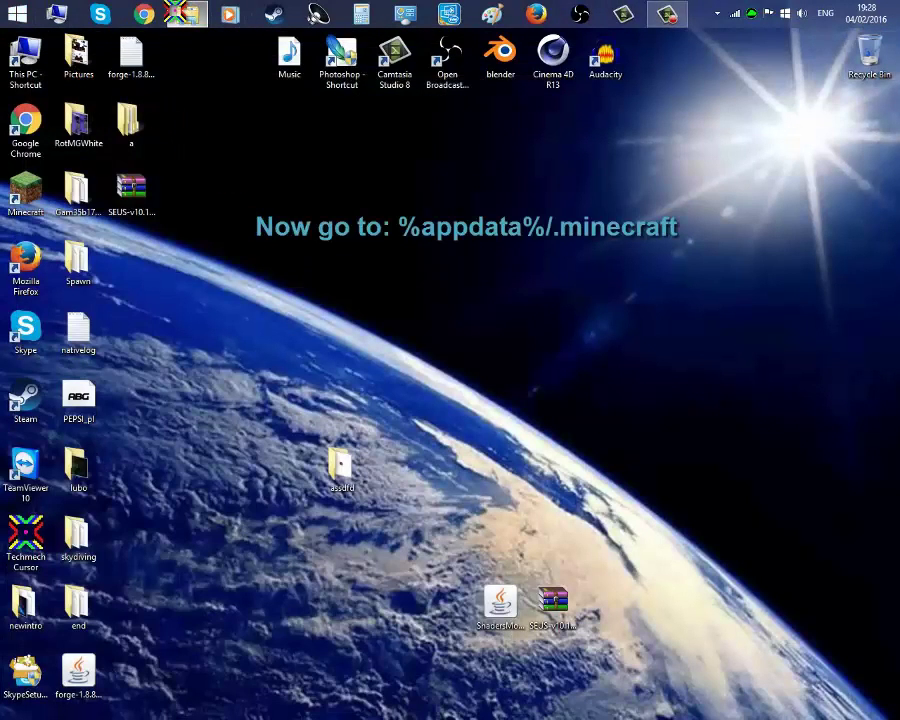
- Open the shaderpacks folder inside .minecraft and position its window clear of the downloaded files on the desktop
{"action": "left_click", "coordinate": [186, 14]}
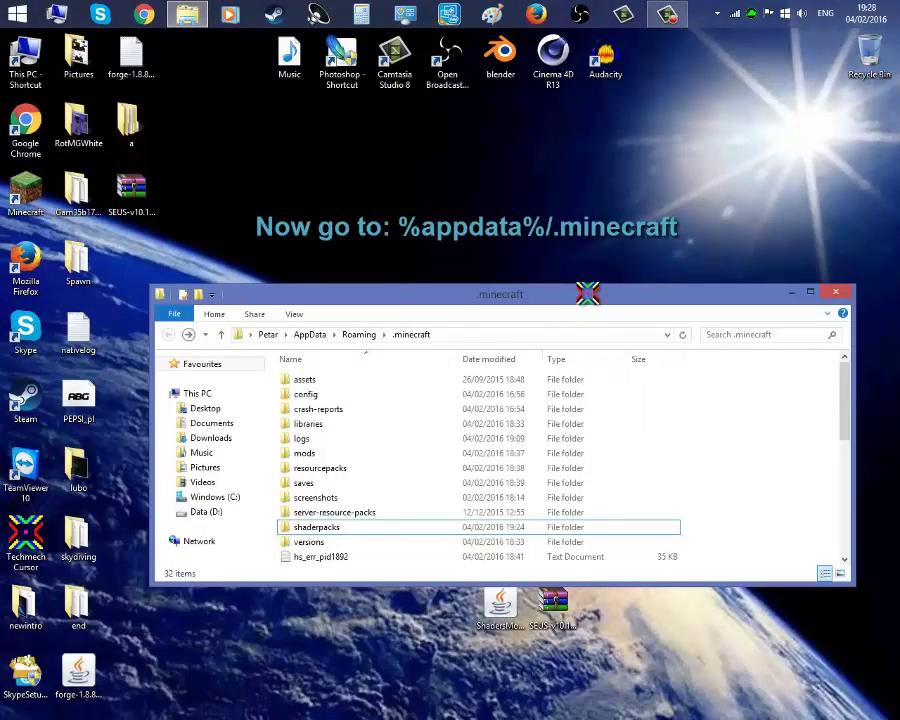
{"action": "left_click_drag", "start_coordinate": [604, 294], "coordinate": [606, 140]}
{"action": "left_click", "coordinate": [534, 373]}
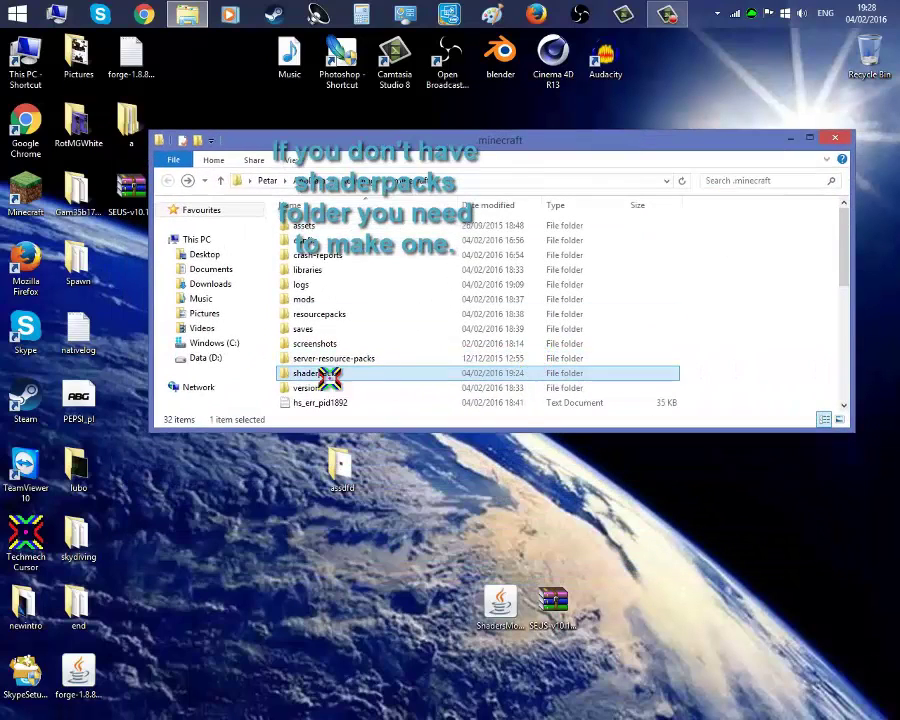
{"action": "right_click", "coordinate": [729, 371]}
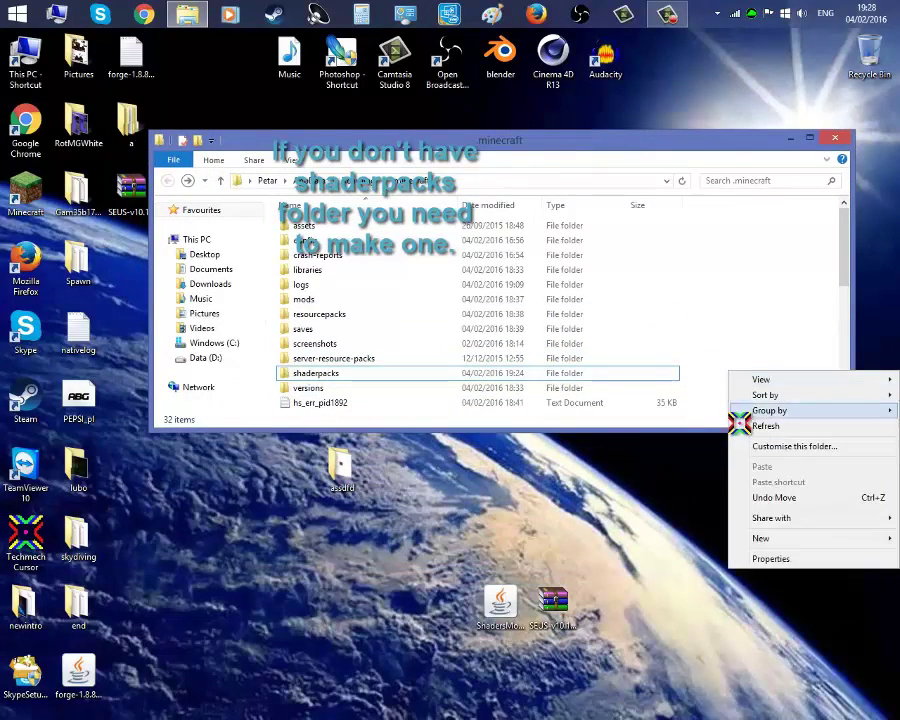
{"action": "left_click", "coordinate": [761, 538]}
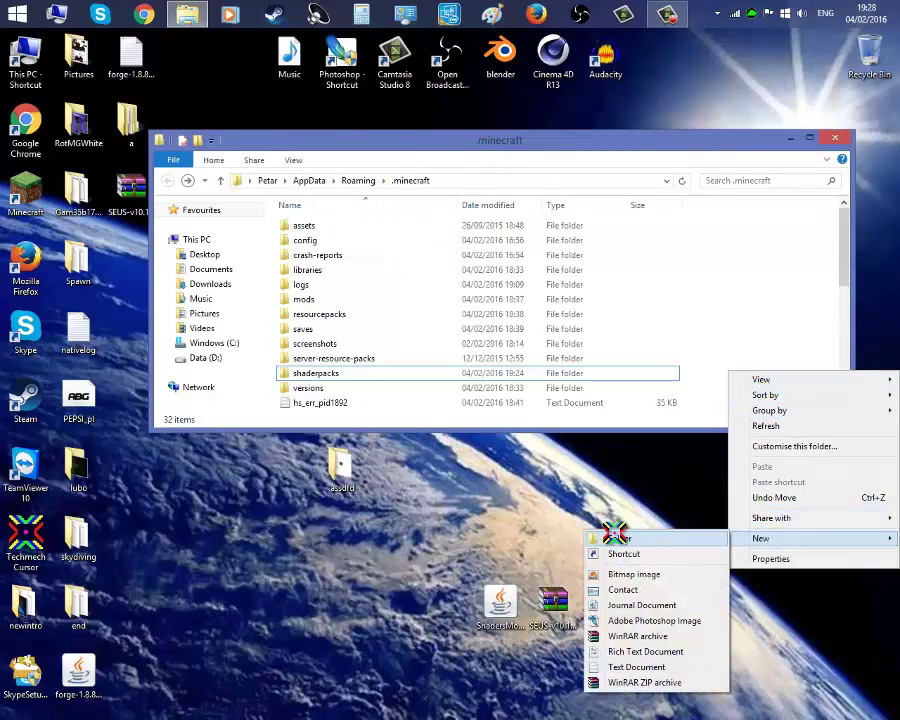
{"action": "double_click", "coordinate": [647, 373]}
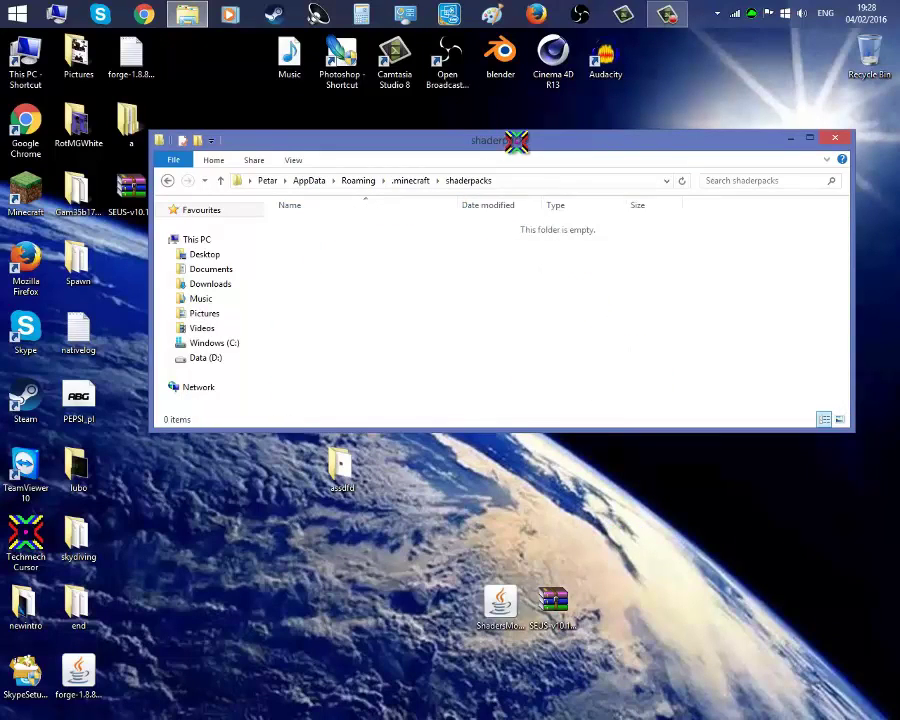
{"action": "left_click_drag", "start_coordinate": [516, 140], "coordinate": [520, 128]}
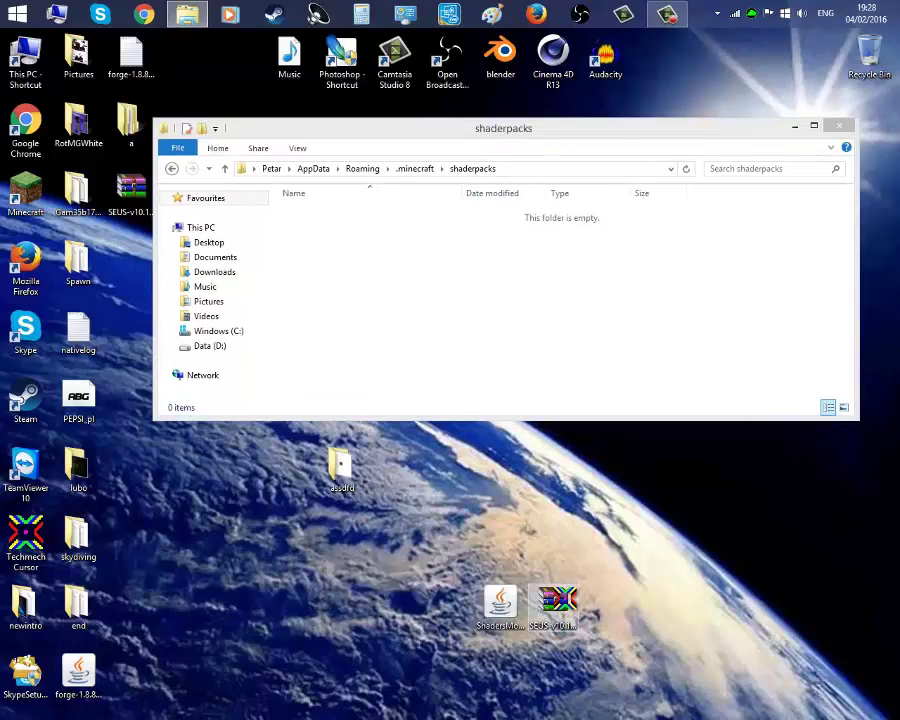
- Run the ShadersMod installer from the desktop and install it with base version 1.8
{"action": "left_click", "coordinate": [556, 603]}
{"action": "mouse_move", "coordinate": [556, 603]}
{"action": "left_mouse_down"}
{"action": "mouse_move", "coordinate": [590, 352]}
{"action": "mouse_move", "coordinate": [517, 330]}
{"action": "mouse_move", "coordinate": [548, 603]}
{"action": "left_mouse_up"}
{"action": "double_click", "coordinate": [500, 602]}
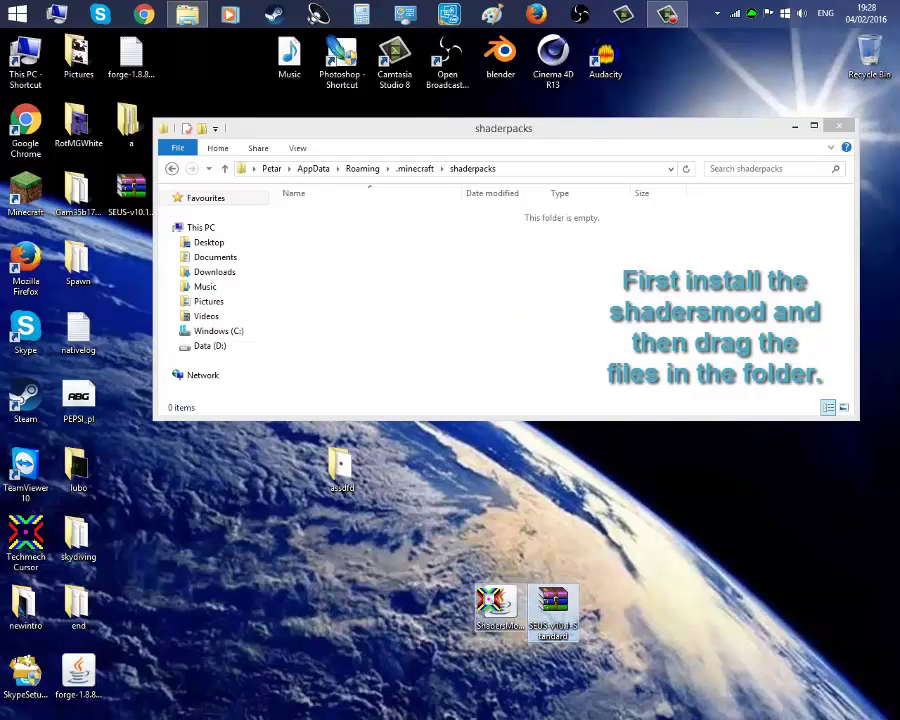
{"action": "left_click", "coordinate": [426, 396]}
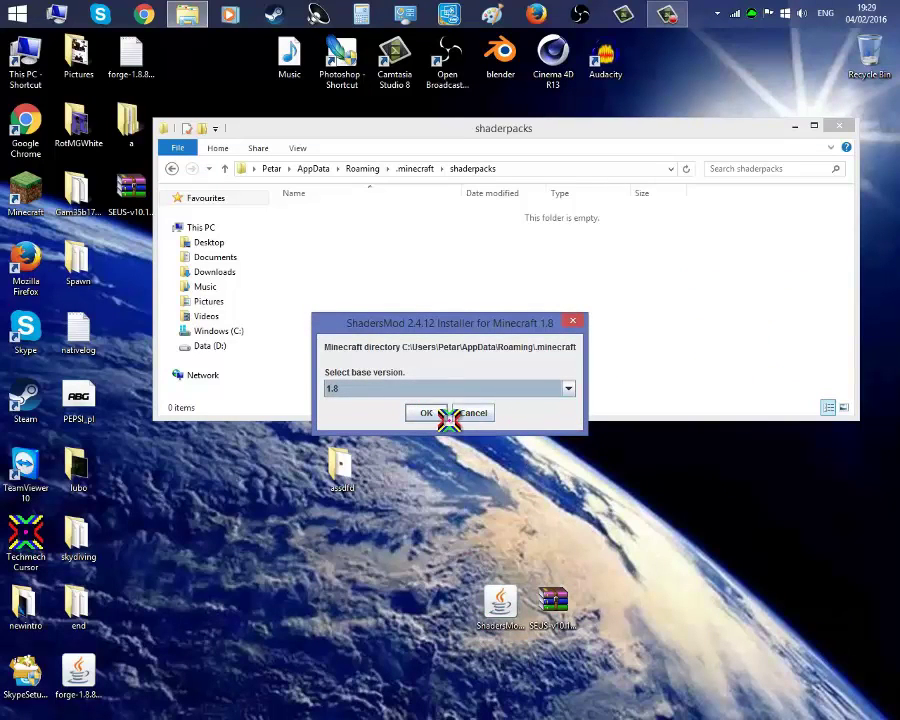
{"action": "left_click", "coordinate": [428, 413]}
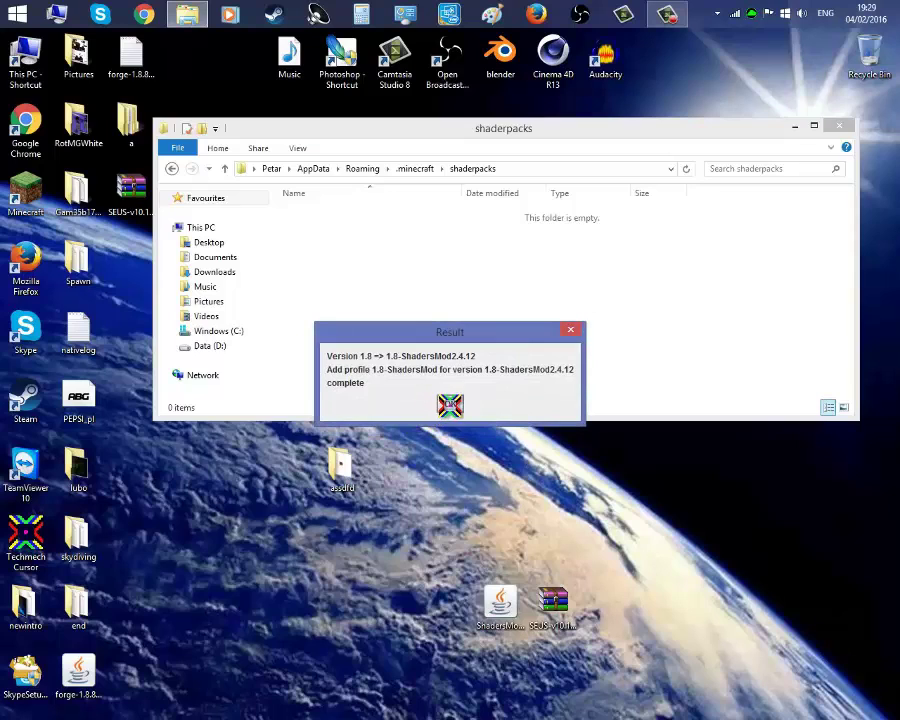
{"action": "left_click", "coordinate": [450, 405]}
- Move the SEUS-v10.1-Standard archive from the desktop into the shaderpacks folder and close the folder window
{"action": "left_click_drag", "start_coordinate": [552, 600], "coordinate": [480, 250]}
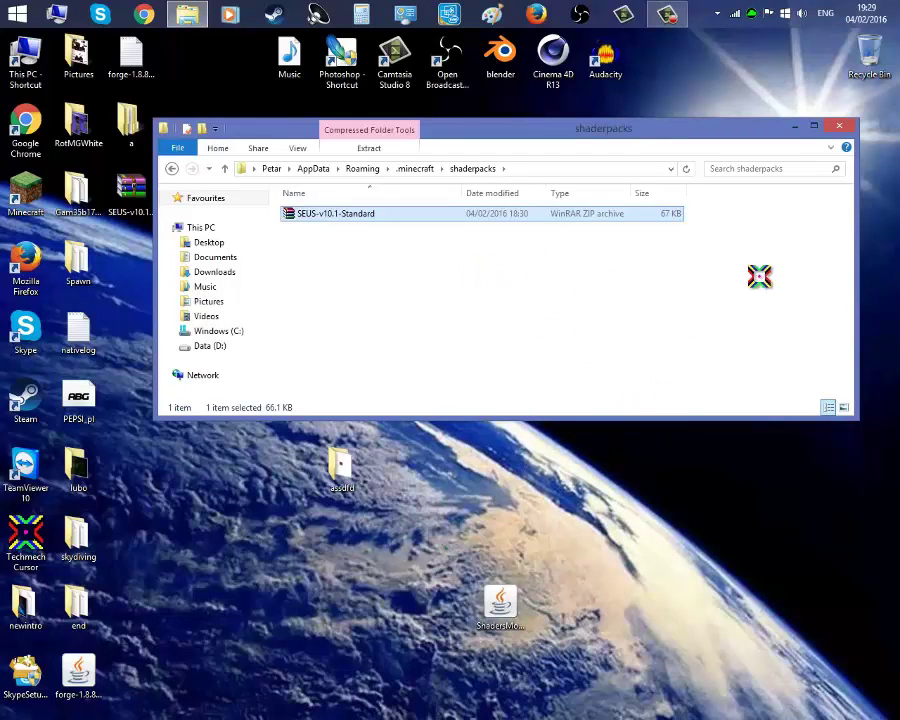
{"action": "left_click", "coordinate": [843, 126]}
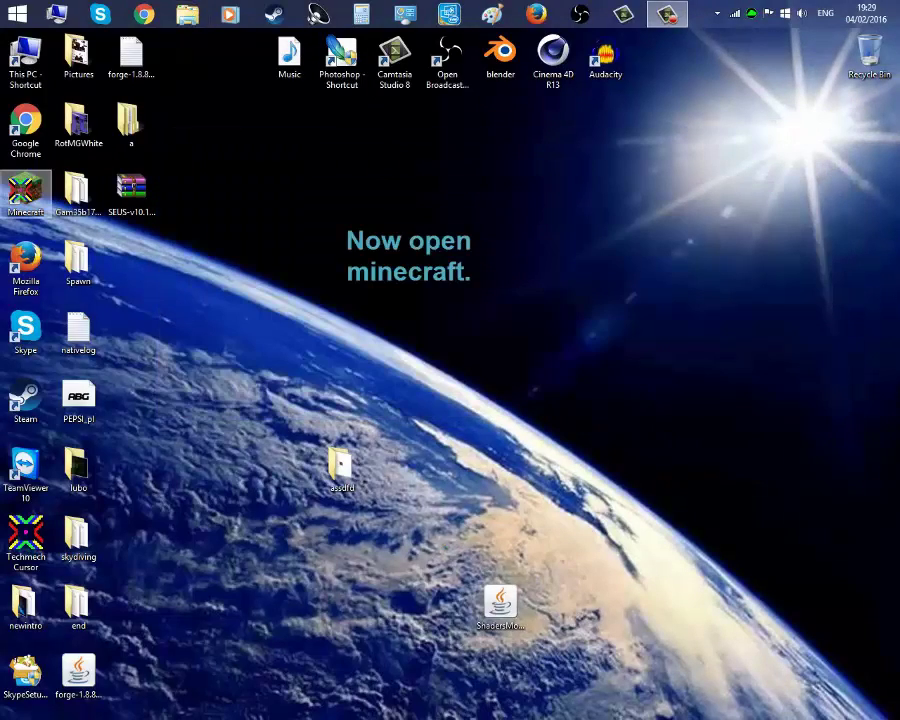
- Open the Minecraft launcher from the desktop and start the game with the 1.8-ShadersMod profile
{"action": "double_click", "coordinate": [24, 196]}
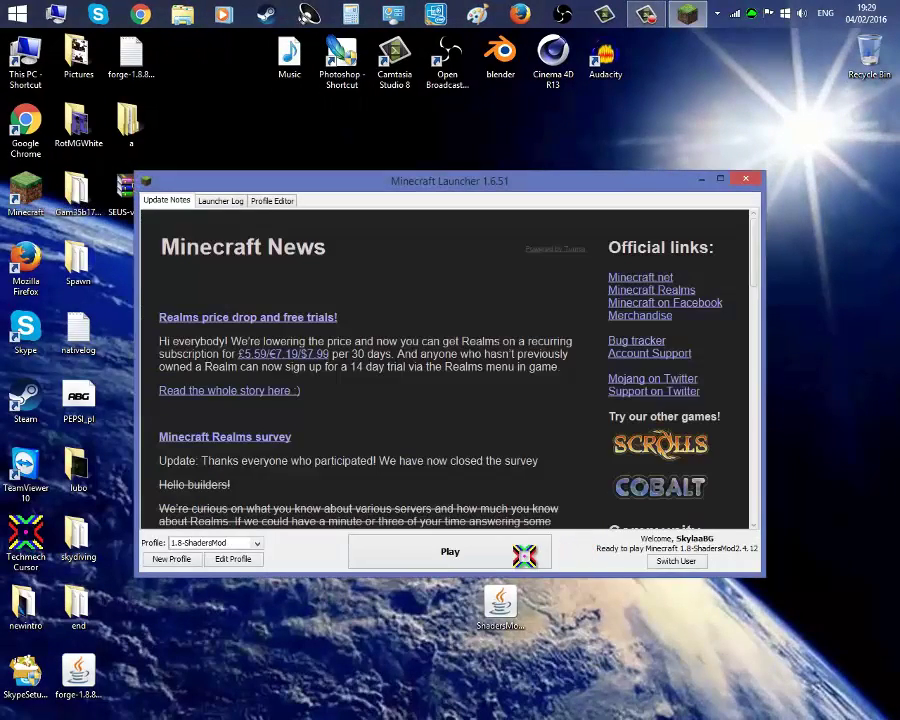
{"action": "left_click", "coordinate": [453, 556]}
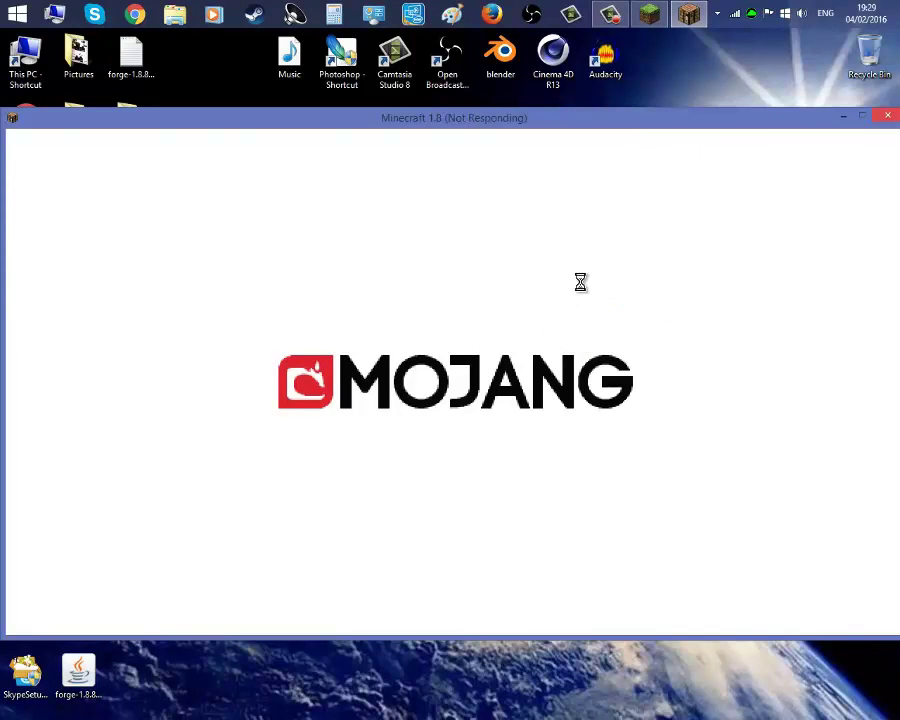
{"action": "right_click", "coordinate": [669, 80]}
{"action": "right_click", "coordinate": [715, 75]}
{"action": "left_click", "coordinate": [733, 157]}
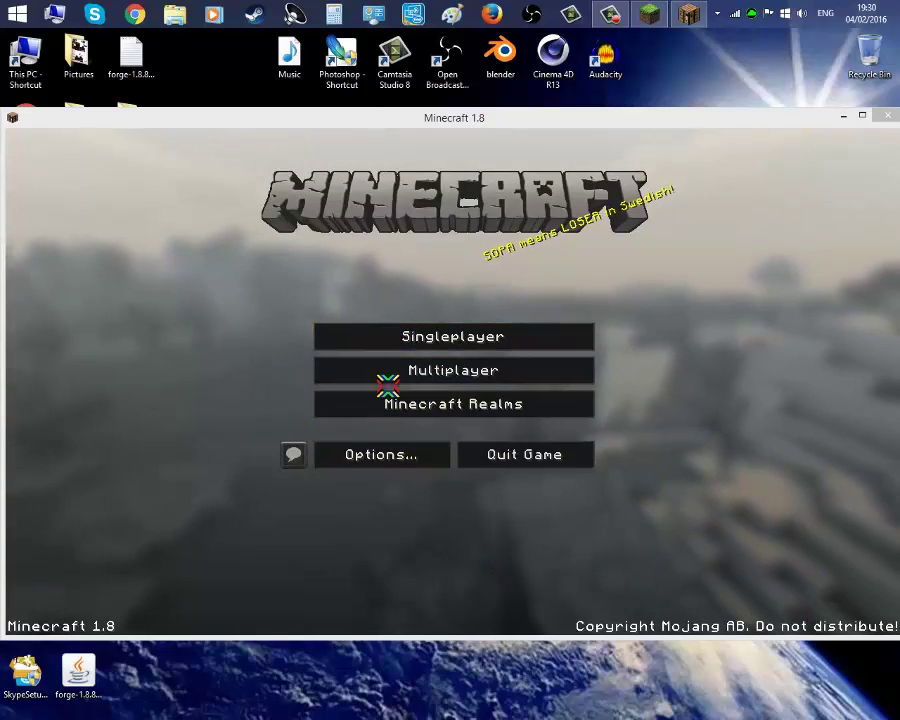
- Open the singleplayer world list and delete the hardcore world named Shaders
{"action": "left_click", "coordinate": [422, 347]}
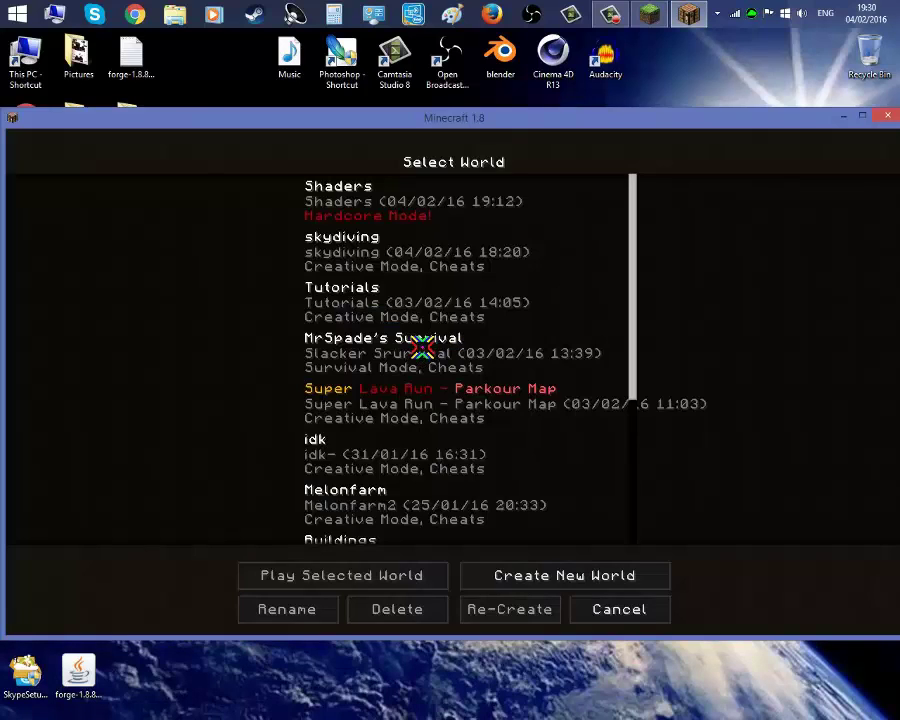
{"action": "left_click", "coordinate": [445, 227]}
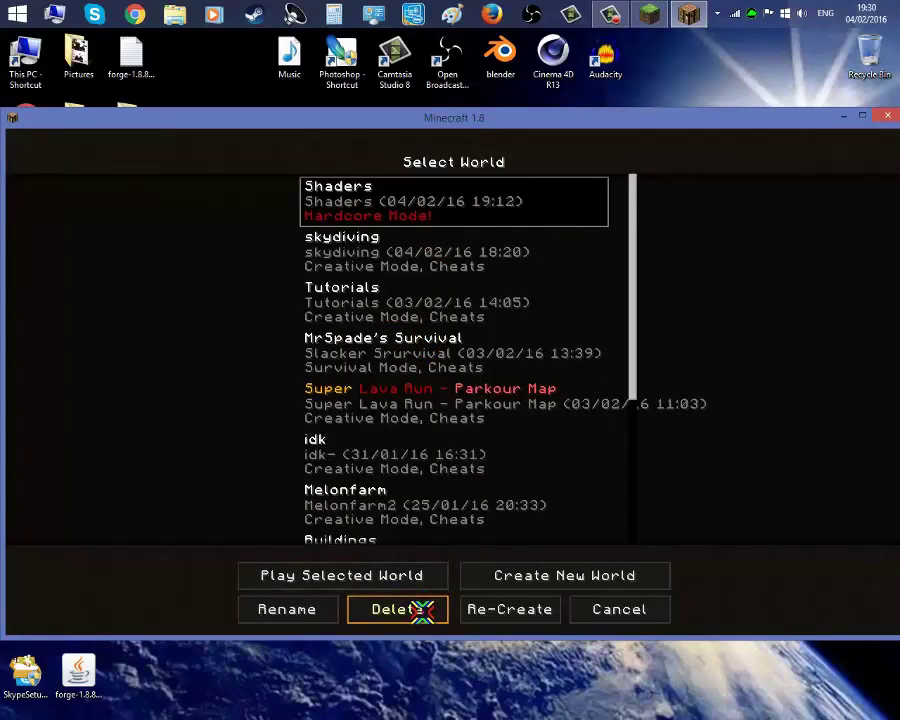
{"action": "left_click", "coordinate": [385, 607]}
{"action": "left_click", "coordinate": [383, 357]}
- Start a new singleplayer world and name it "safg"
{"action": "left_click", "coordinate": [547, 576]}
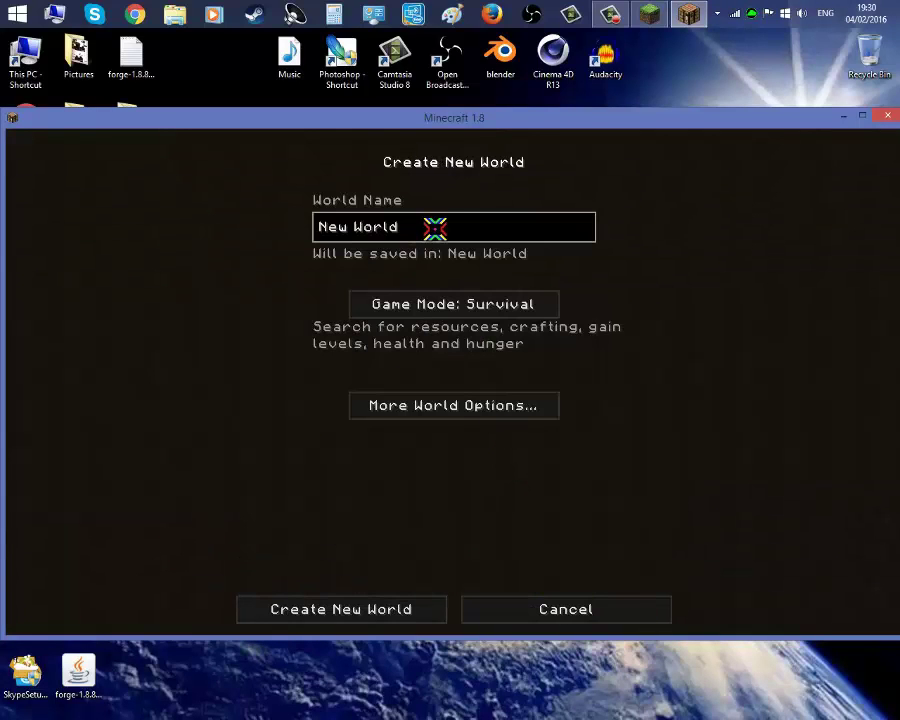
{"action": "key", "text": "BackSpace"}
{"action": "key", "text": "BackSpace"}
{"action": "key", "text": "BackSpace"}
{"action": "key", "text": "BackSpace"}
{"action": "key", "text": "BackSpace"}
{"action": "key", "text": "BackSpace"}
{"action": "key", "text": "BackSpace"}
{"action": "key", "text": "BackSpace"}
{"action": "type", "text": "safg"}
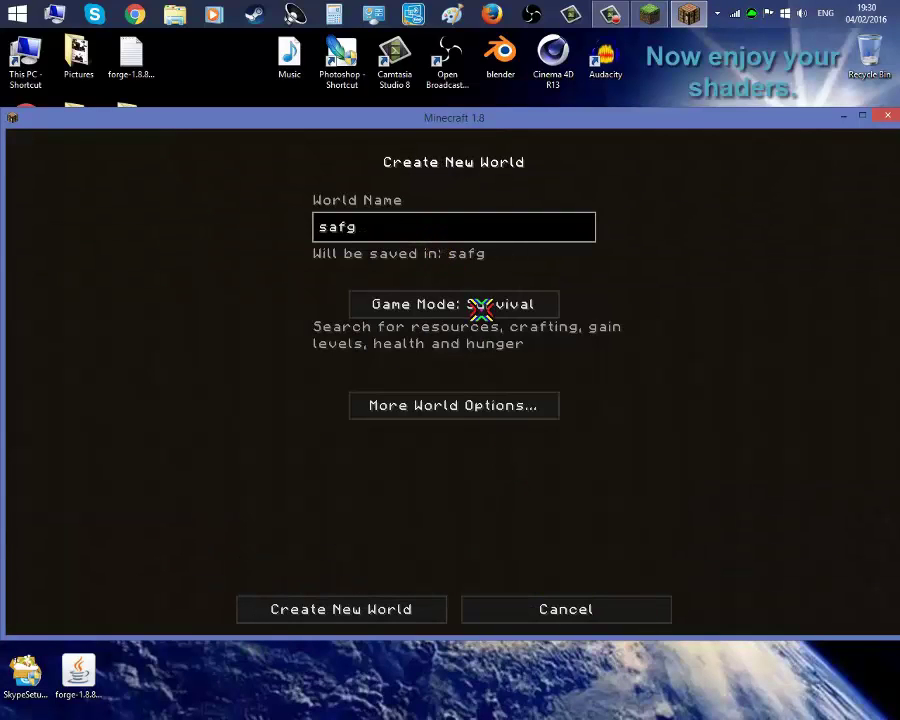
- Set the new world's game mode to Creative, create the world, and rise above the water in it
{"action": "left_click", "coordinate": [450, 305]}
{"action": "left_click", "coordinate": [445, 304]}
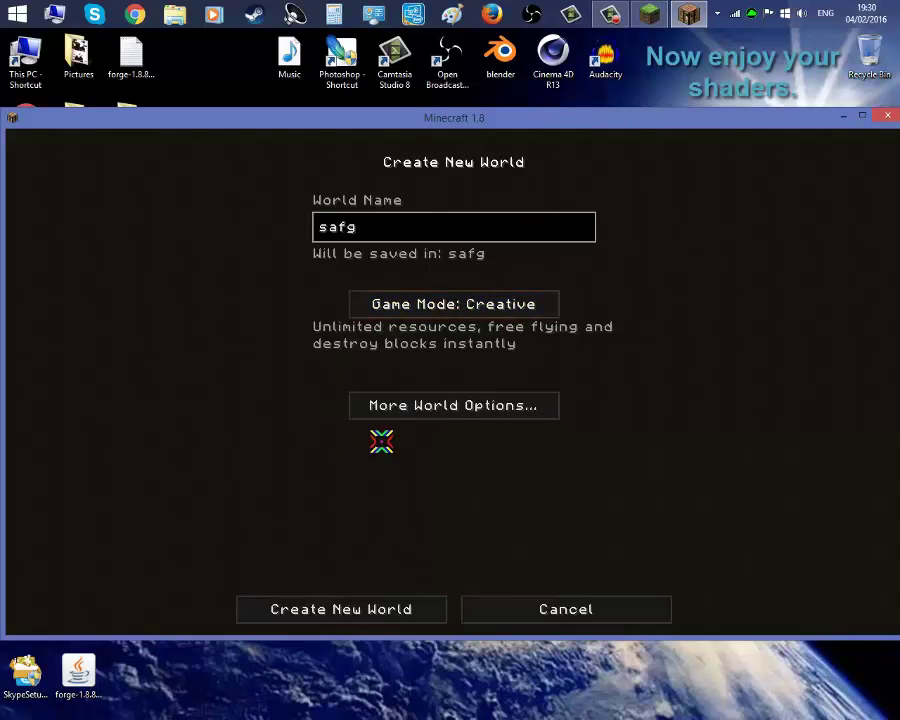
{"action": "left_click", "coordinate": [353, 607]}
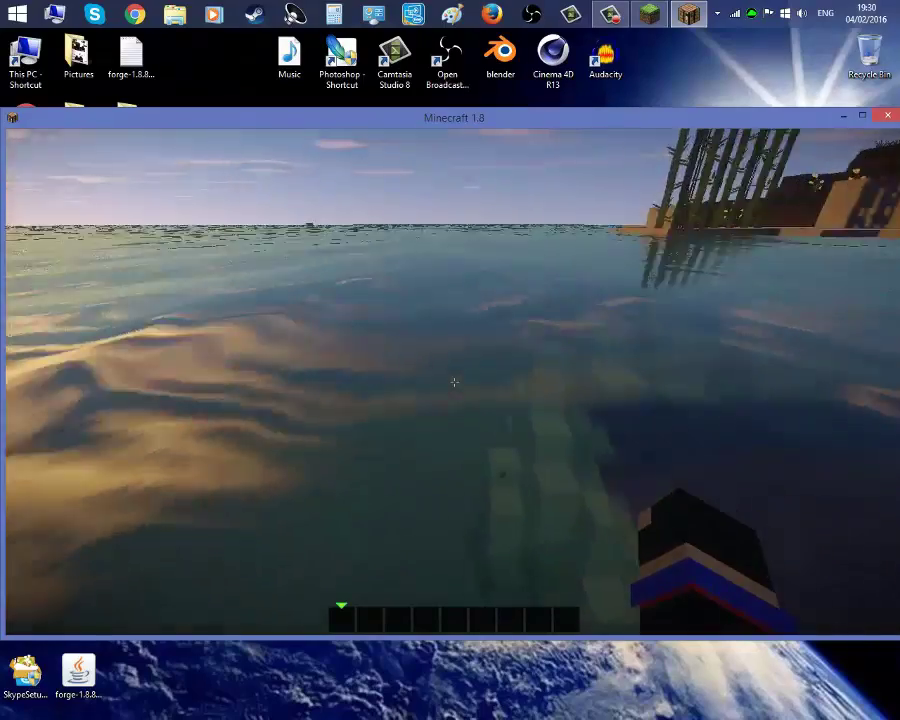
{"action": "key", "text": "space"}
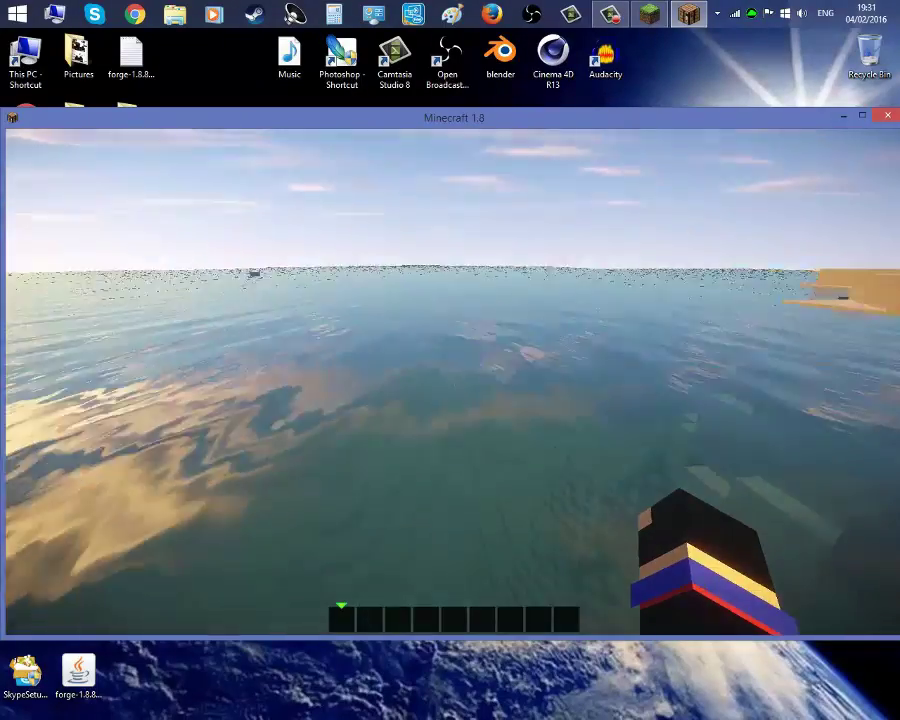